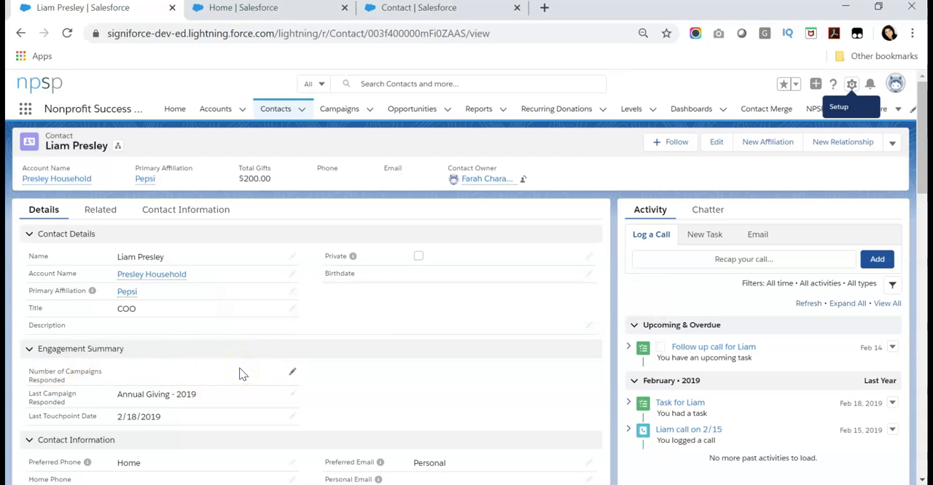
Switch to the browser window showing the declarative-lookup-rollup-summaries repository on GitHub.
click(432, 12)
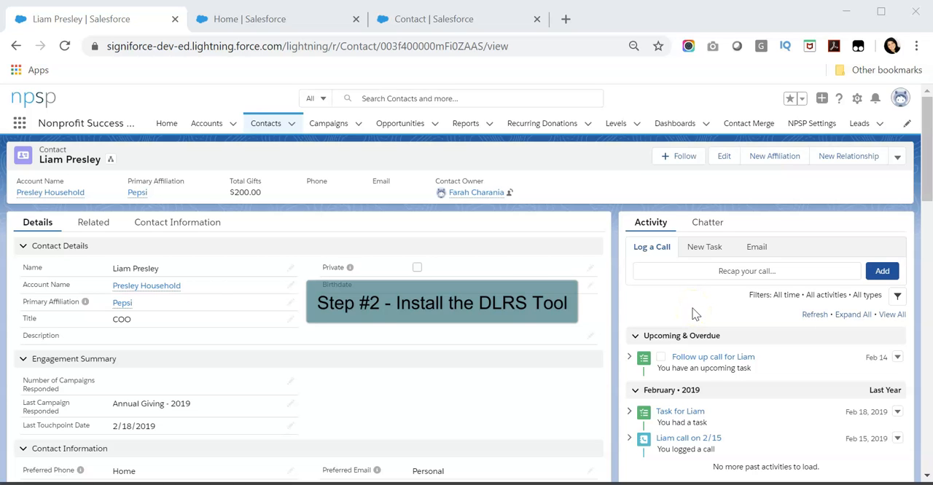
key(alt+Tab)
key(alt+Tab)
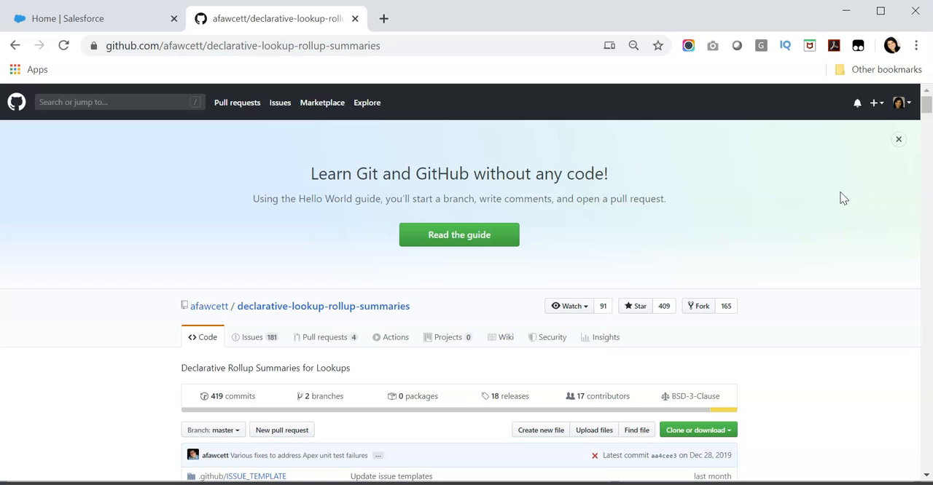
click(454, 43)
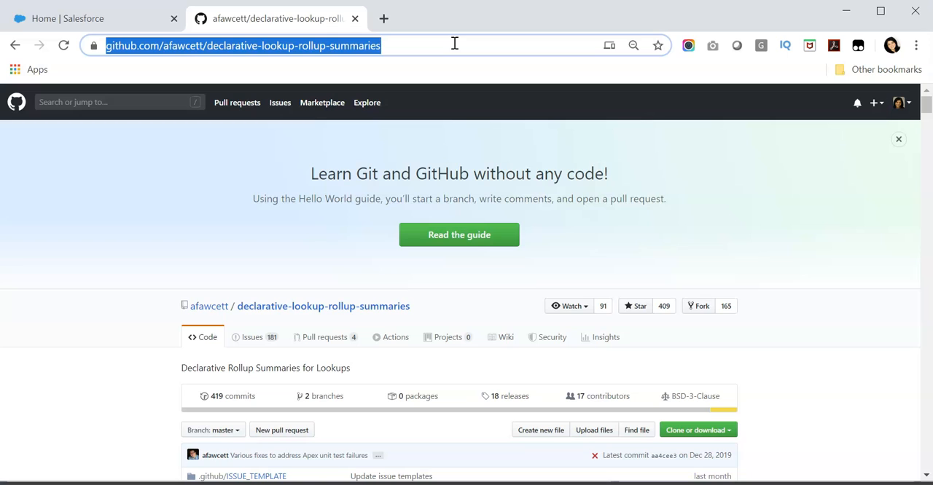
click(758, 244)
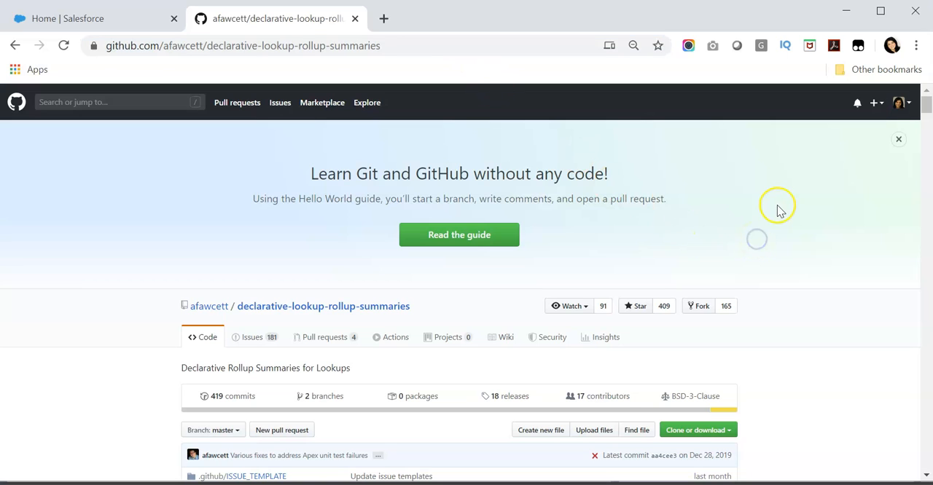
Open the production package link for the latest release, version 2.11.1, from the README's Packaged Release History.
scroll(777, 211, down, 11)
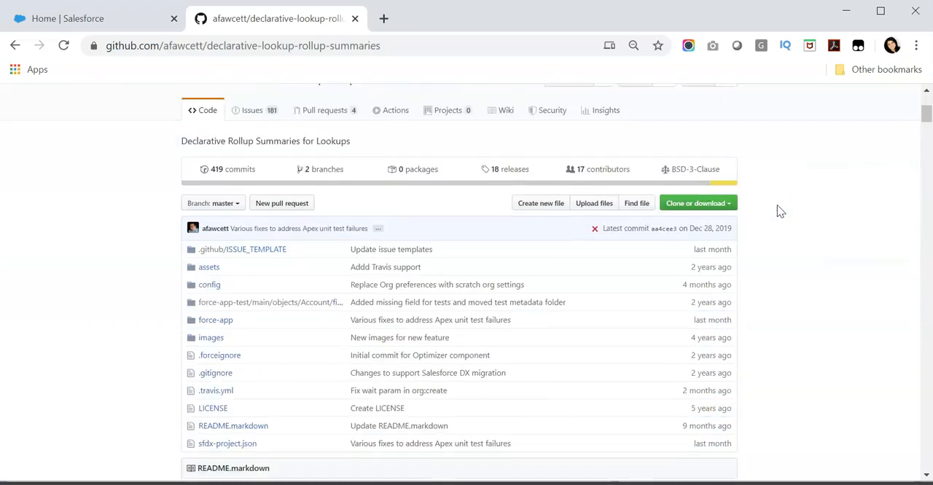
scroll(776, 211, down, 15)
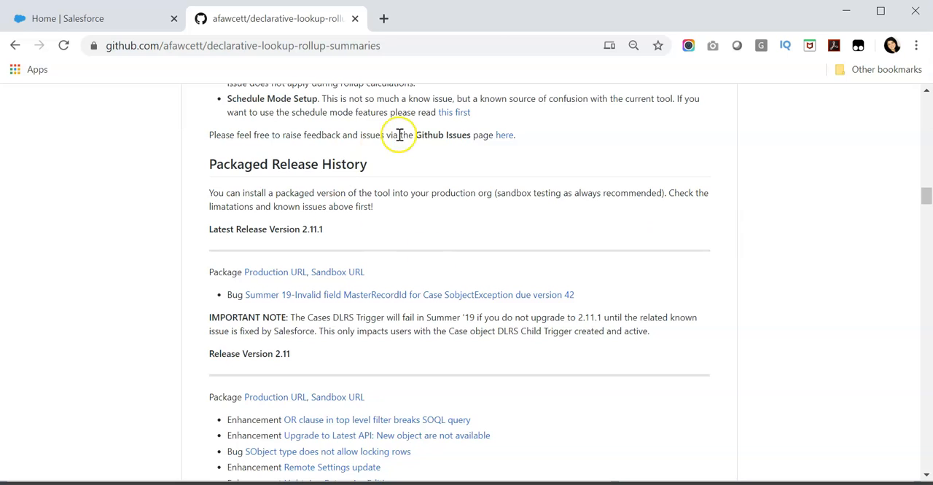
drag(209, 228, 385, 219)
click(314, 233)
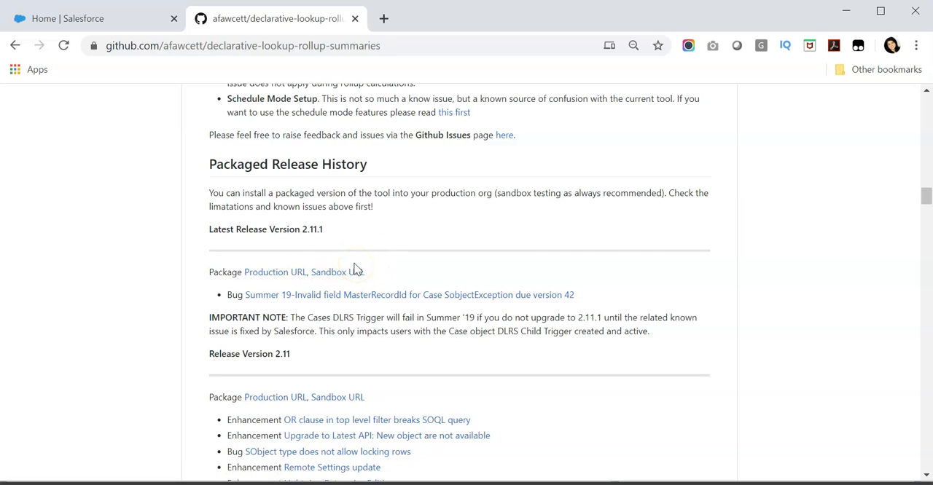
click(290, 274)
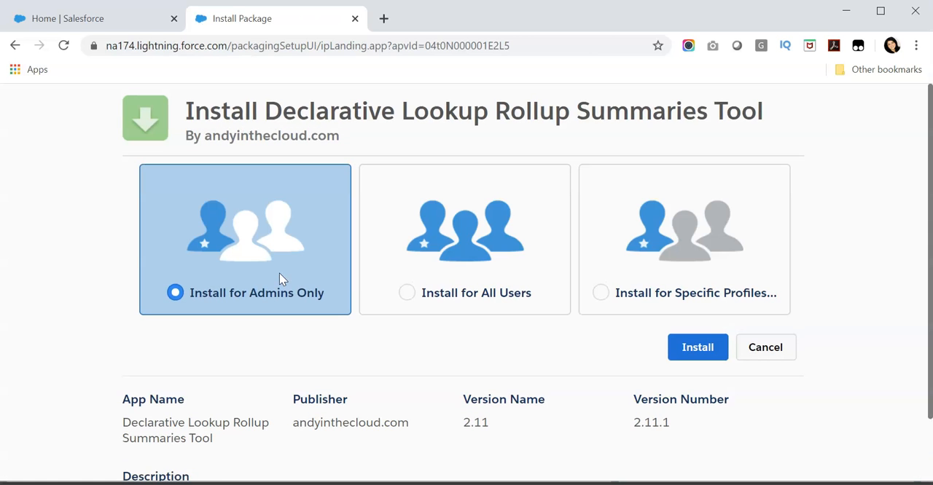
Install the Declarative Lookup Rollup Summaries Tool for all users and check its entry in the installed packages list.
click(432, 284)
click(701, 347)
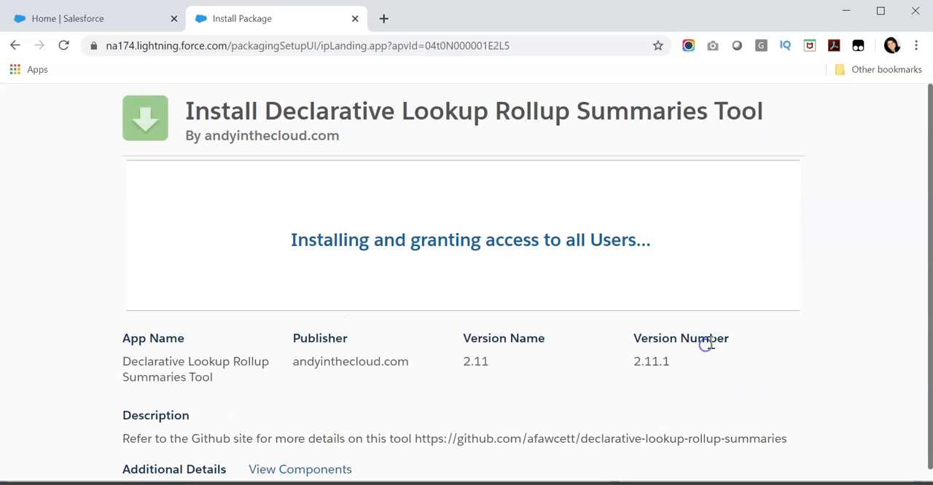
click(834, 262)
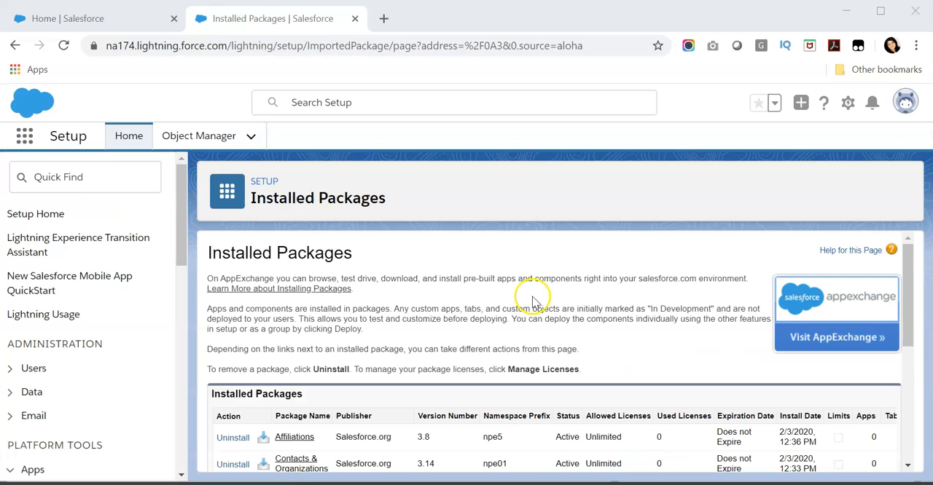
click(534, 301)
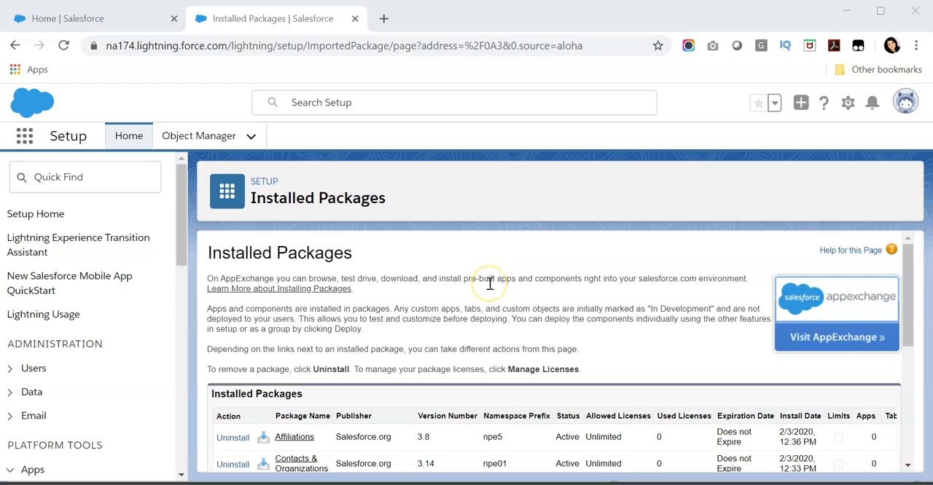
scroll(490, 284, down, 2)
scroll(490, 283, down, 2)
scroll(490, 283, up, 1)
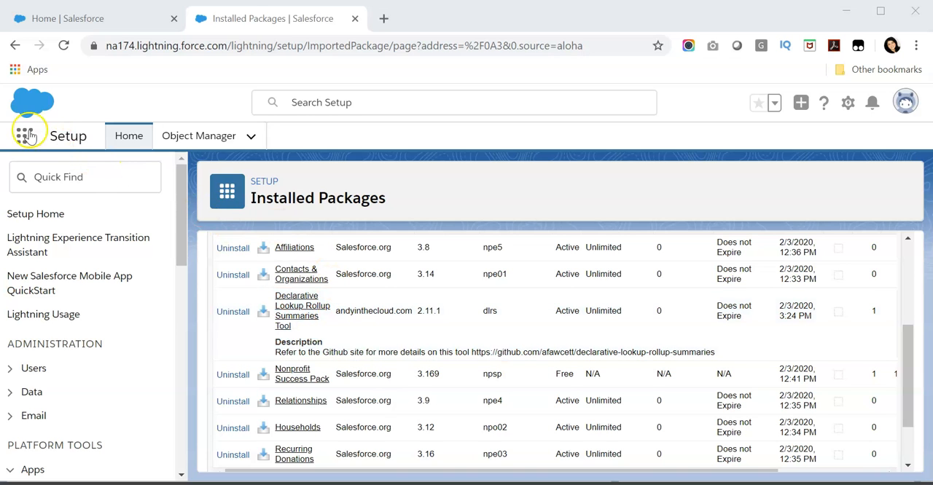
Switch from the Nonprofit Success Pack home page to the Declarative Lookup Rollup Summaries Tool app and open its Welcome page.
click(51, 22)
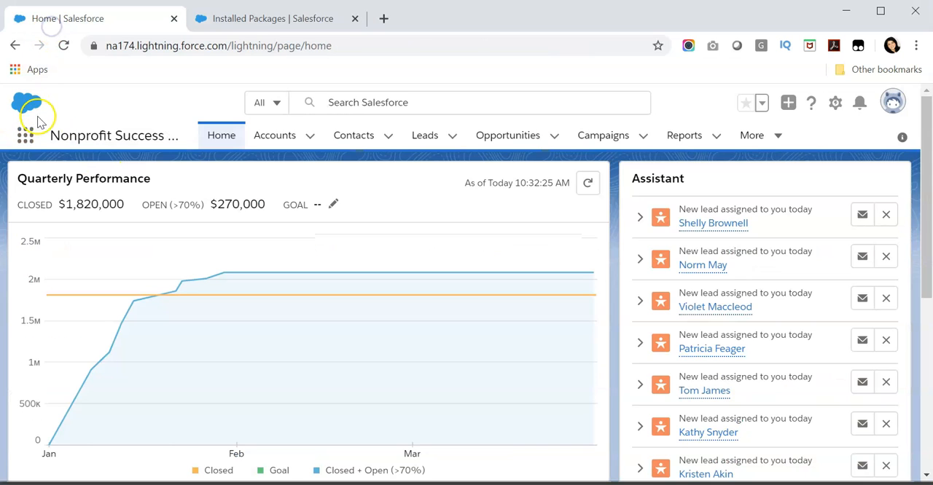
click(25, 134)
scroll(550, 227, down, 2)
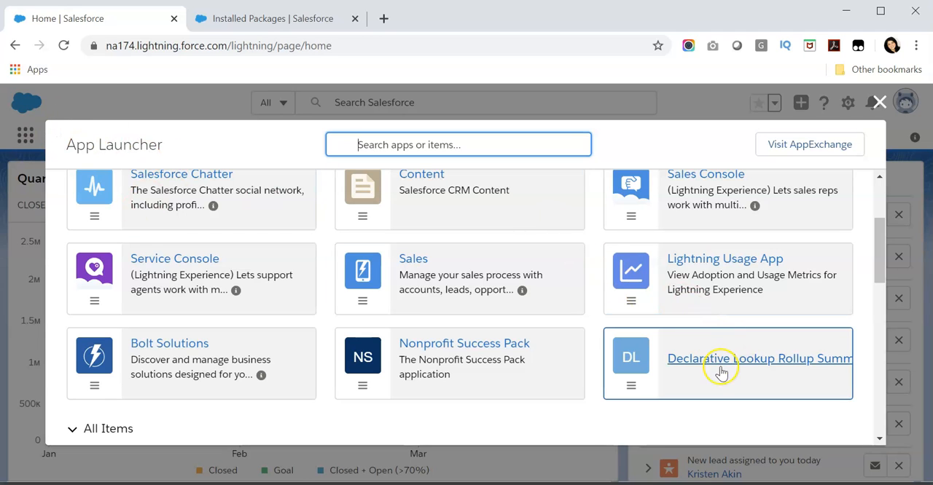
click(712, 364)
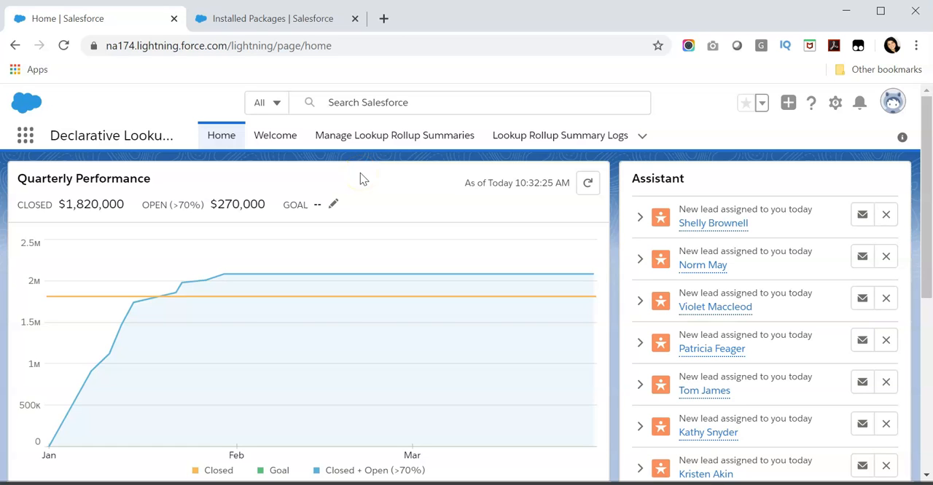
click(279, 140)
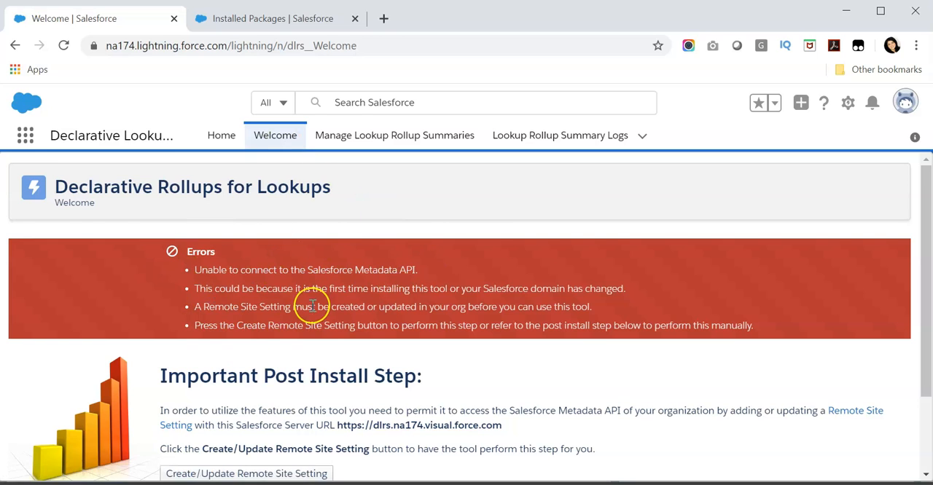
Create the remote site setting that gives the tool access to the Salesforce Metadata API.
scroll(312, 303, down, 1)
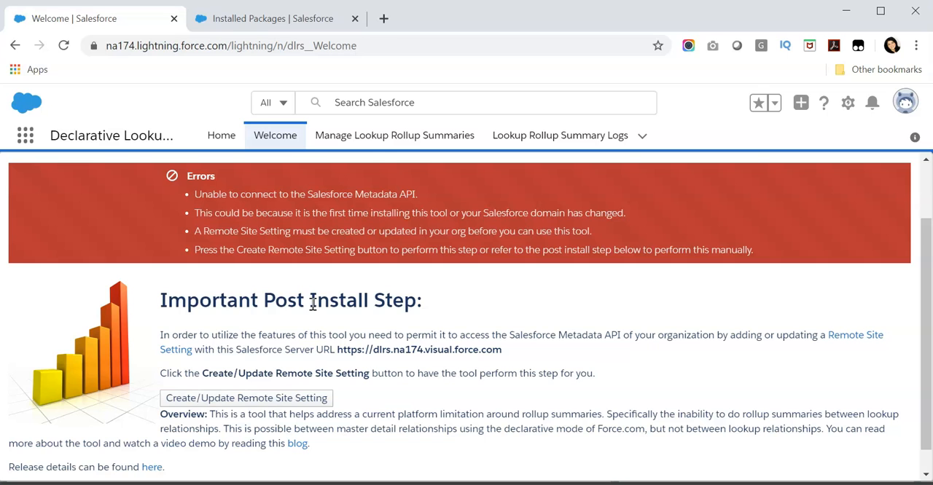
click(264, 404)
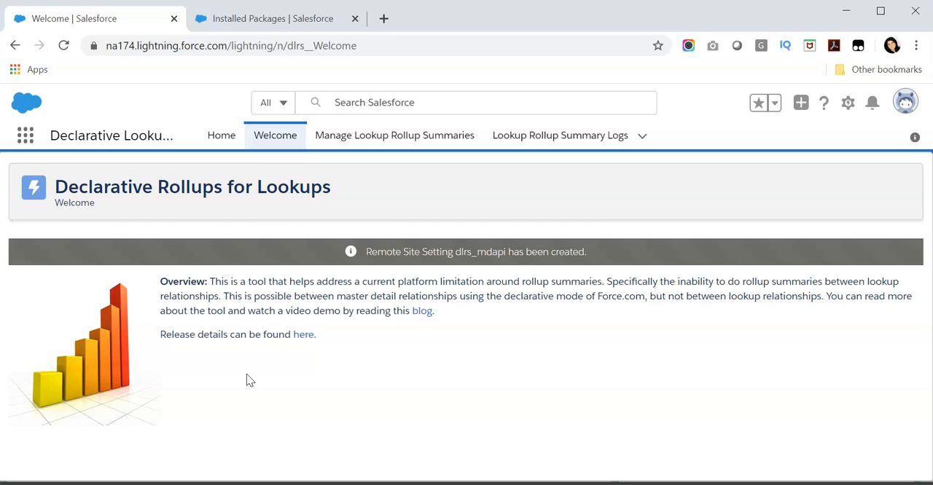
click(246, 375)
click(87, 457)
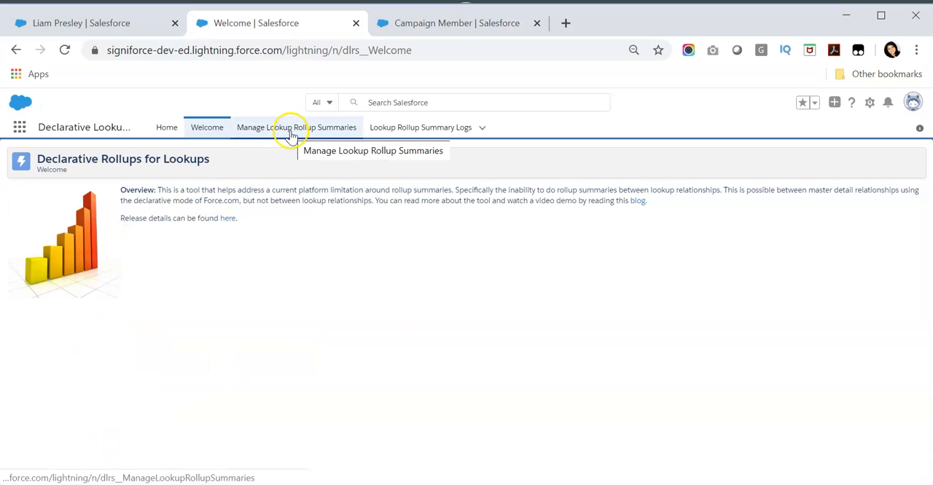
Open Manage Lookup Rollup Summaries and choose to create a new lookup rollup summary.
click(291, 137)
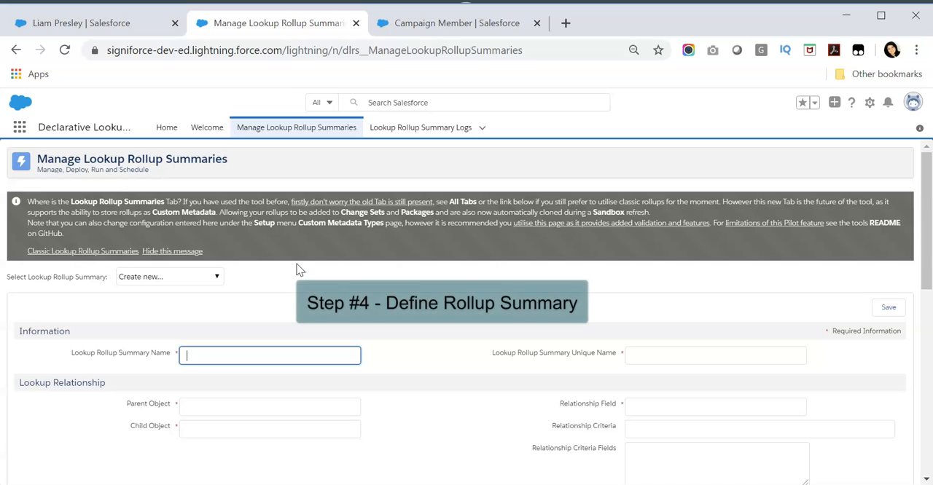
scroll(297, 269, down, 1)
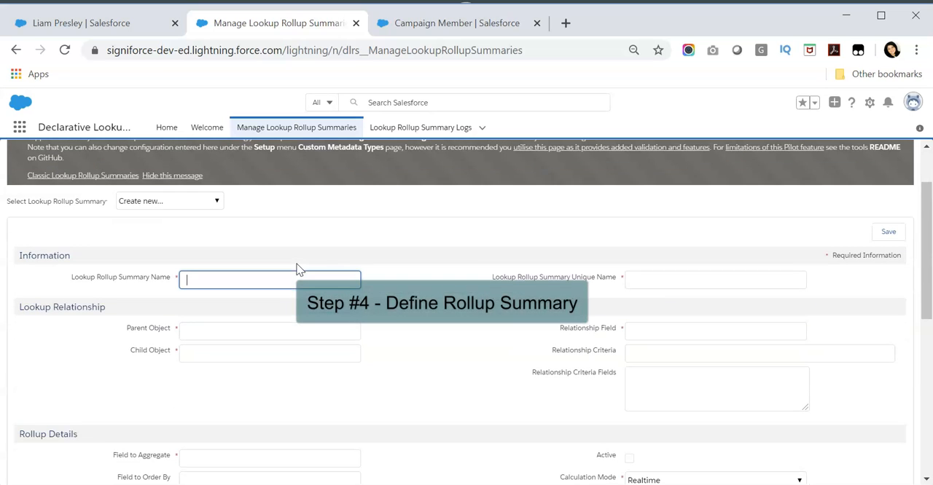
click(187, 206)
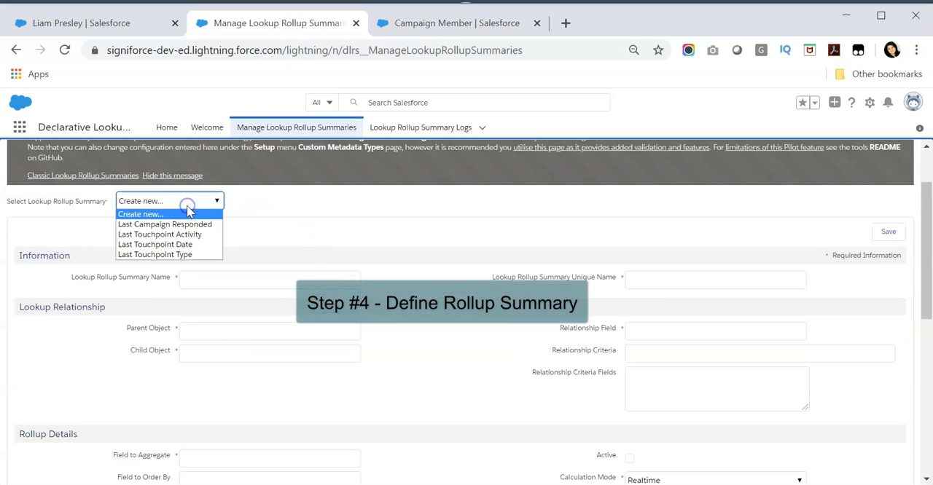
click(163, 215)
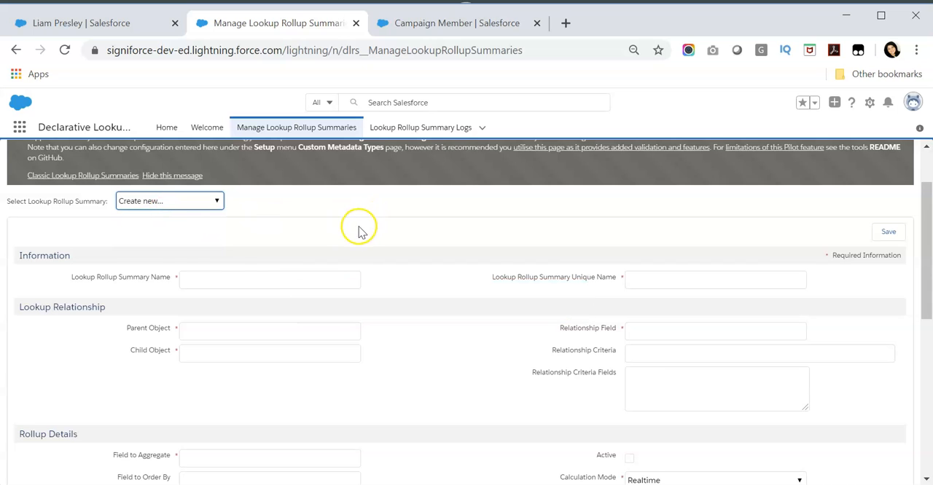
Name the rollup summary Number of Campaign Responses and set its unique name to Number_of_Campaign_Responses.
click(250, 276)
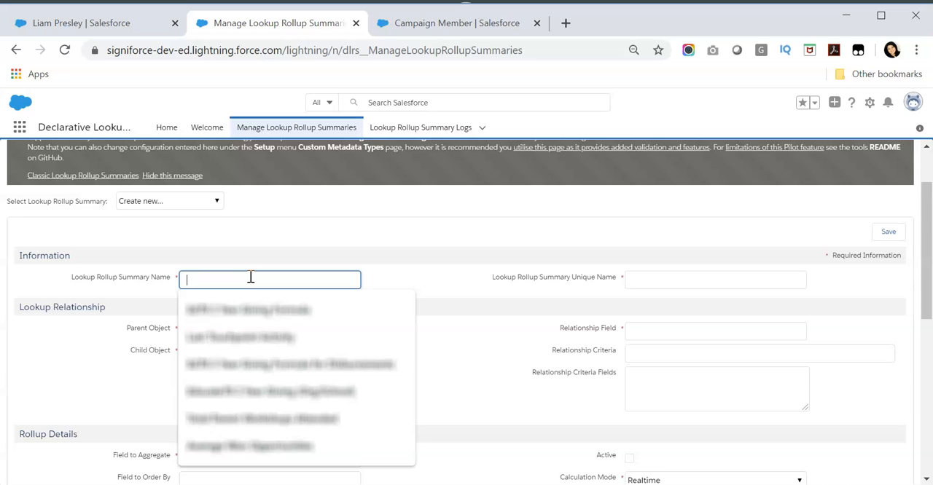
text(Number of Campaign Responses)
click(250, 315)
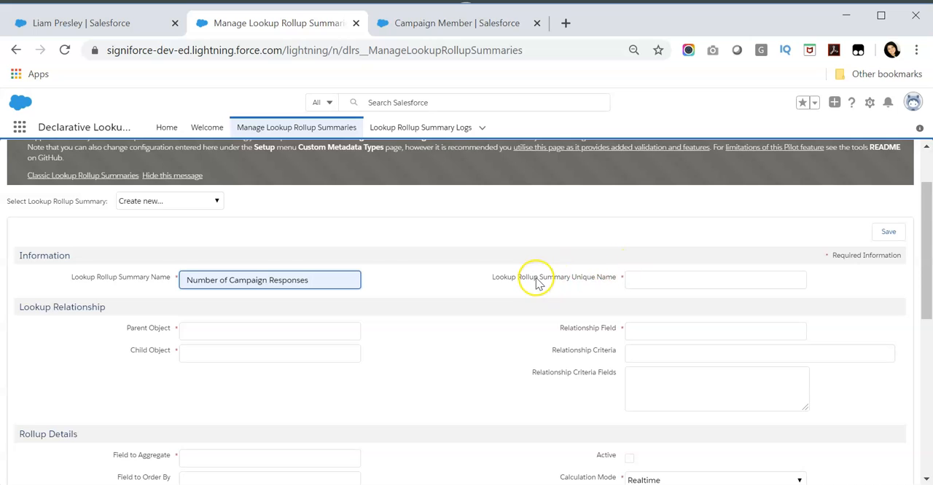
drag(490, 282, 594, 279)
click(592, 277)
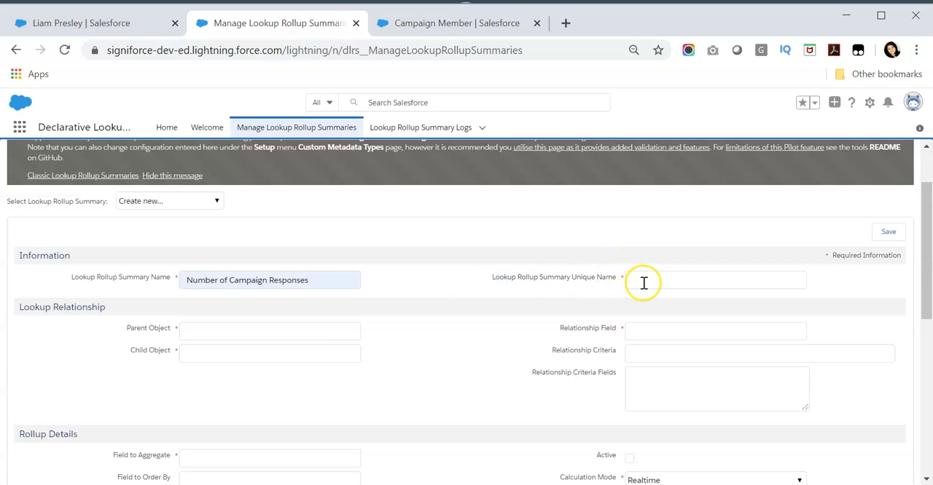
click(643, 284)
click(599, 276)
click(640, 275)
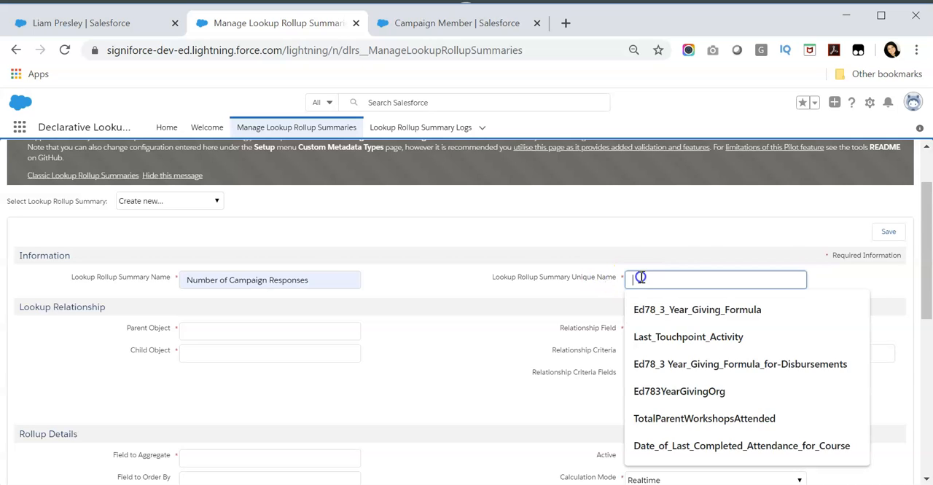
text(Number_of_Campaign_Responses)
click(653, 309)
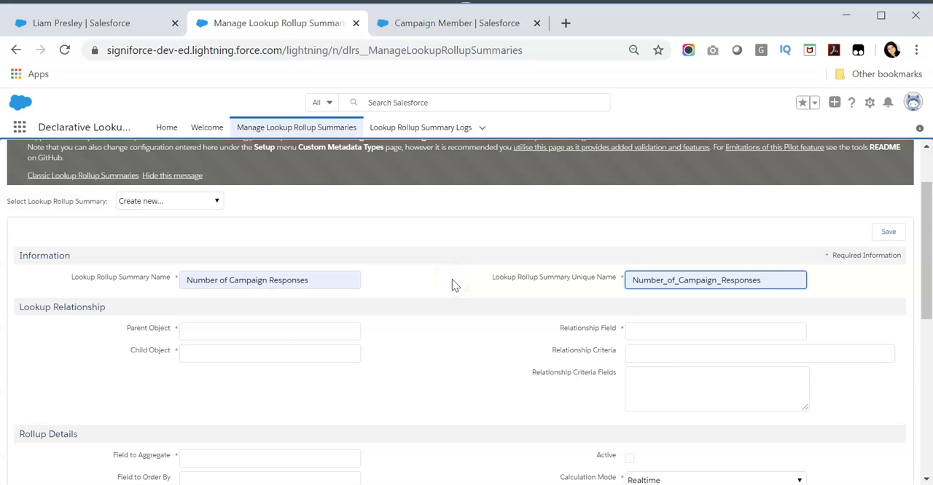
Set the rollup's parent object to Contact, viewing the contact record the rollup is meant for.
drag(924, 204, 924, 222)
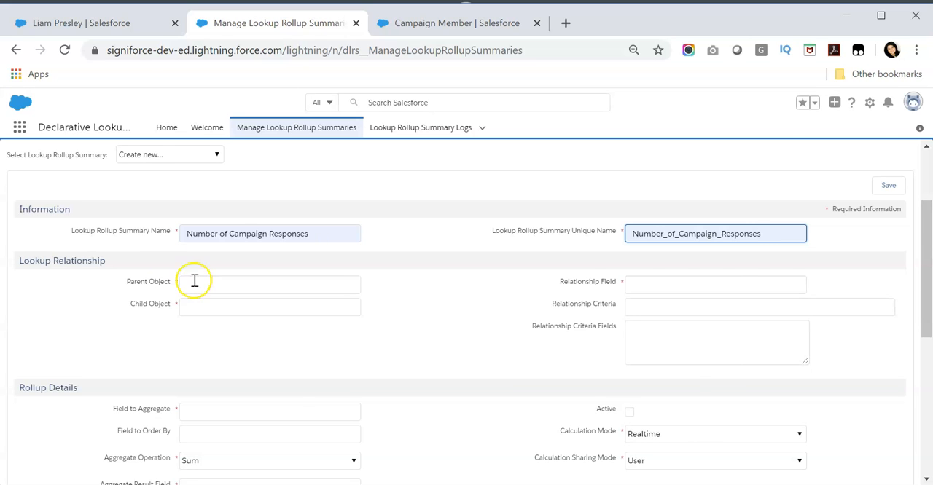
click(120, 23)
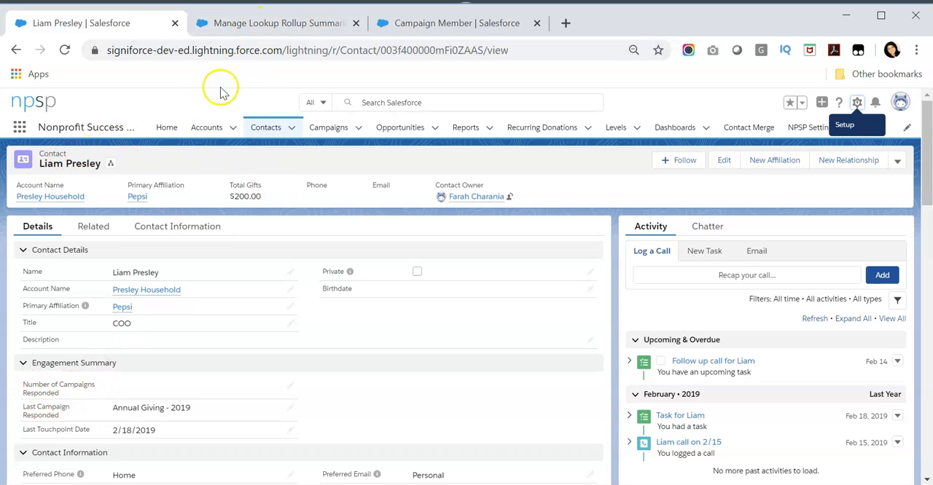
click(248, 23)
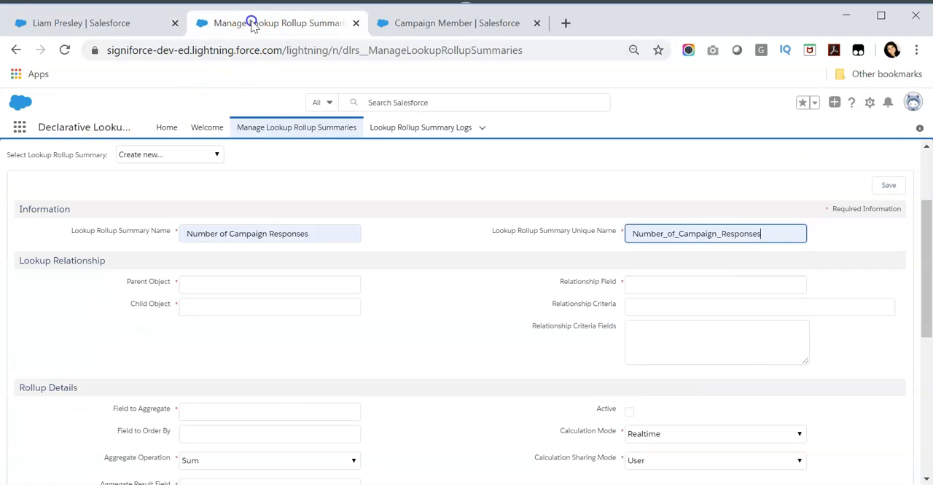
click(237, 285)
text(Contact)
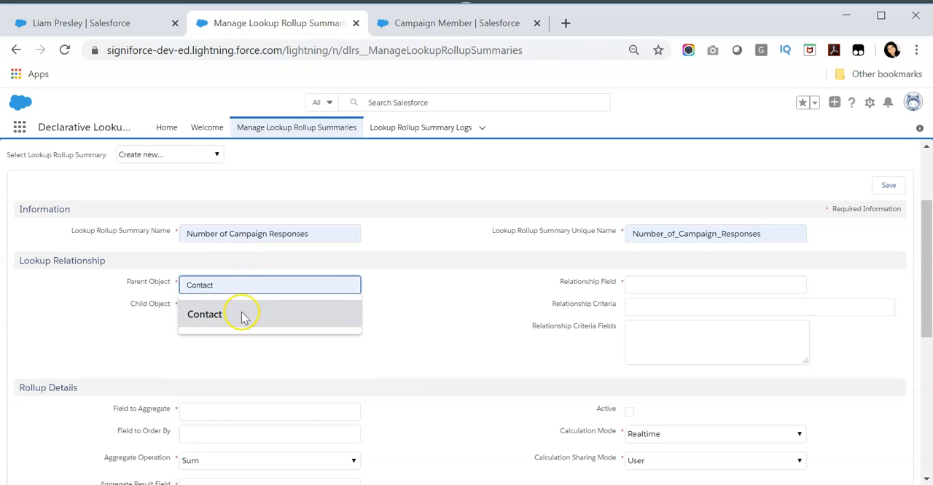
click(243, 314)
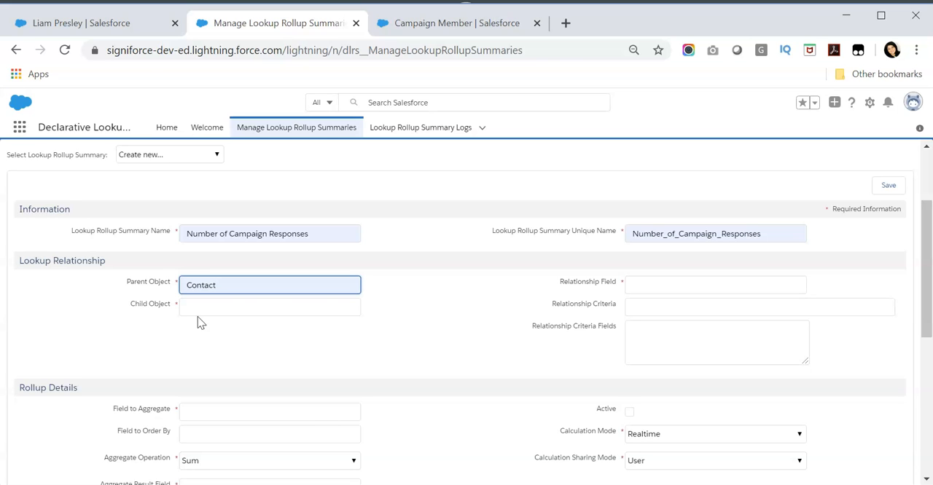
Set the rollup's child object to CampaignMember, copying the API name from the Campaign Member object's details.
click(458, 27)
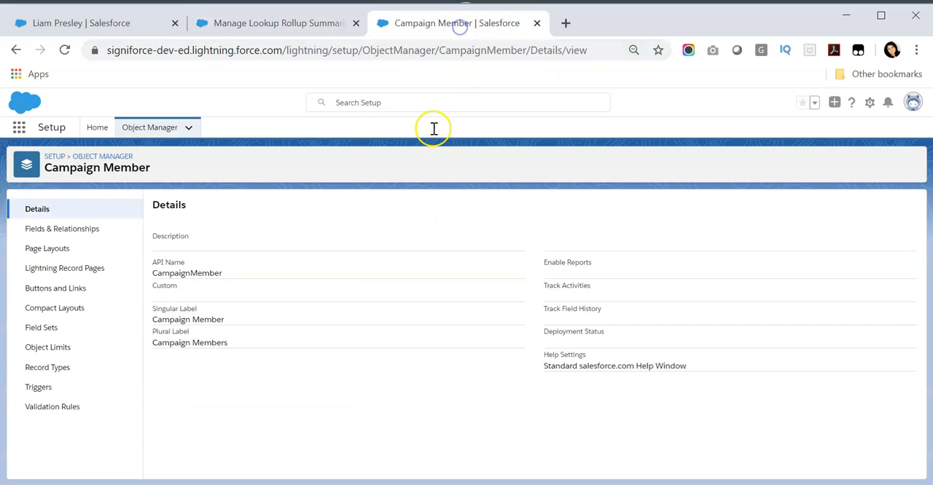
double_click(197, 273)
key(ctrl+c)
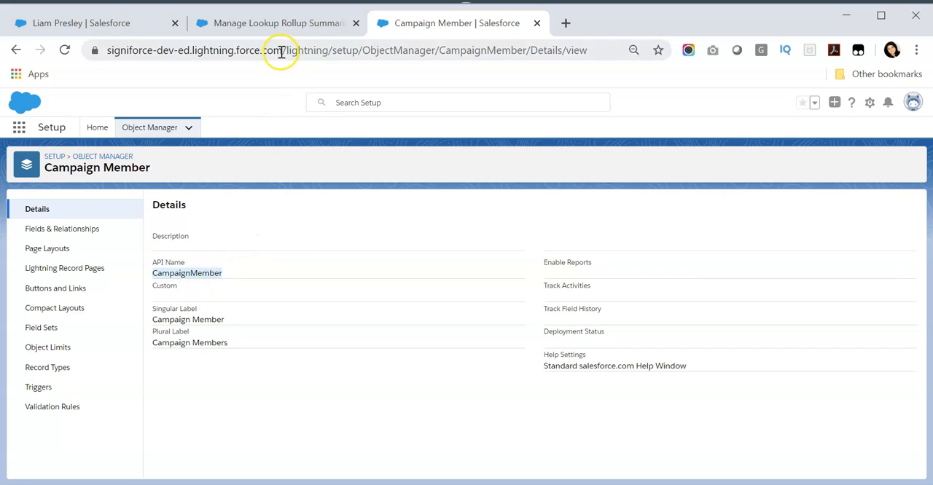
click(240, 22)
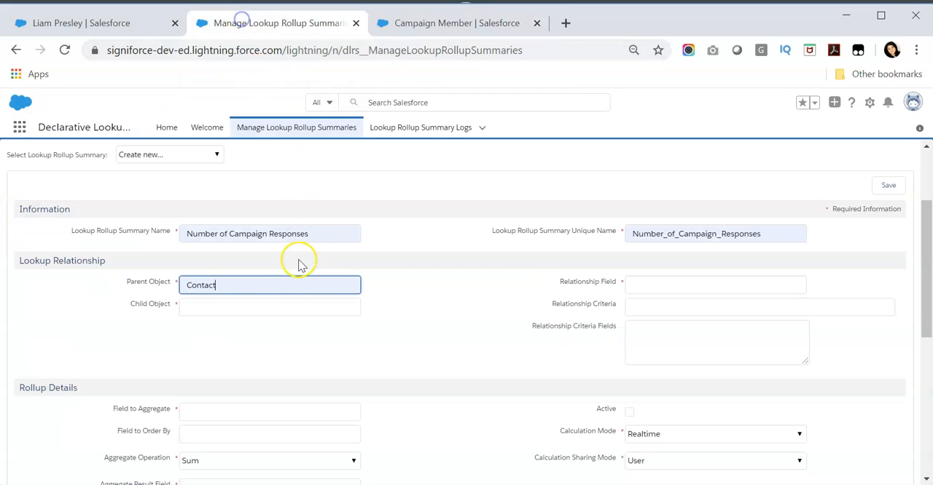
click(226, 309)
key(ctrl+v)
click(64, 330)
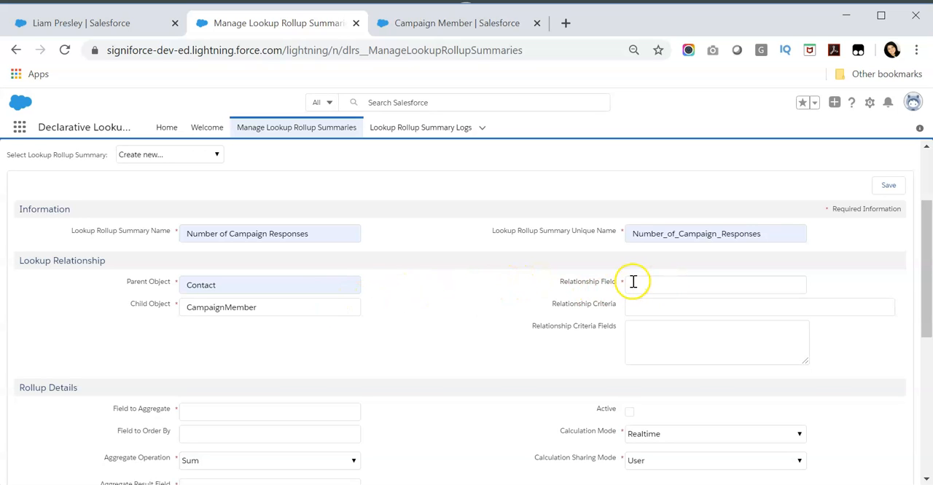
click(271, 307)
drag(271, 307, 180, 307)
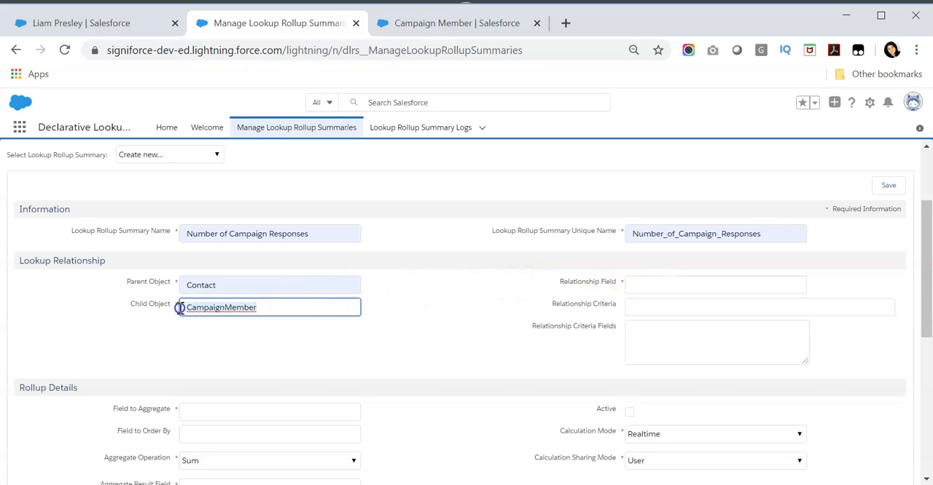
click(227, 311)
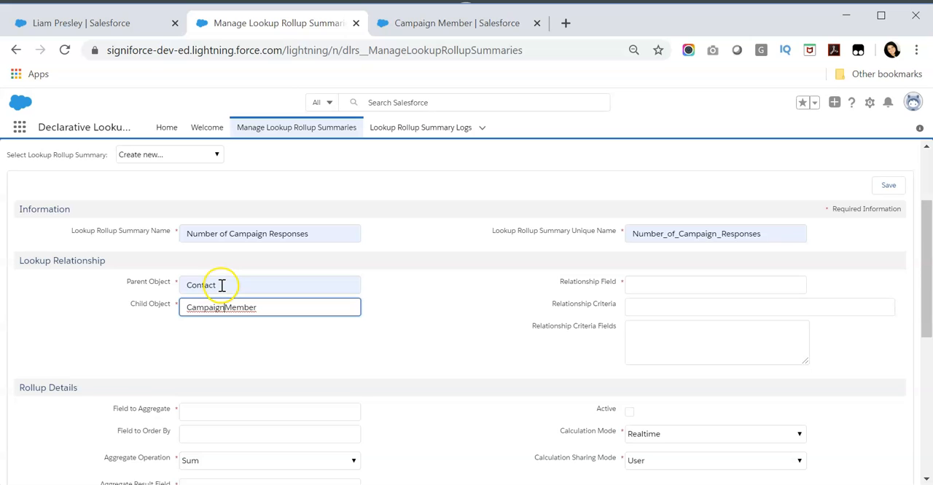
Set the relationship field to ContactId, copying the Contact lookup's field name from the Campaign Member fields.
click(399, 22)
click(87, 230)
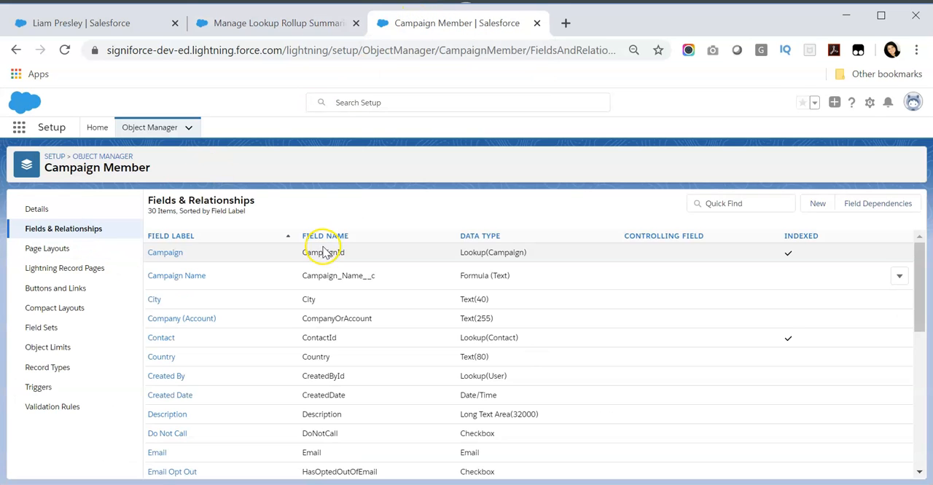
double_click(317, 340)
key(ctrl+c)
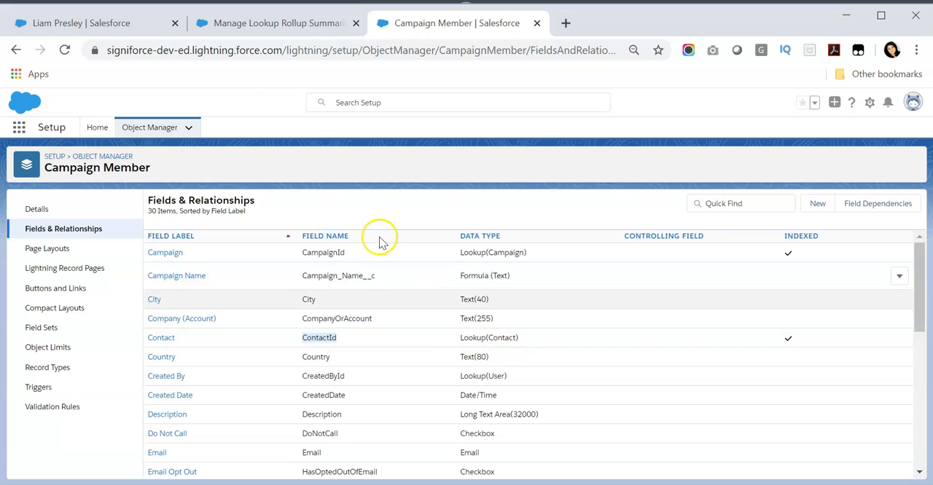
click(234, 27)
click(642, 286)
key(ctrl+v)
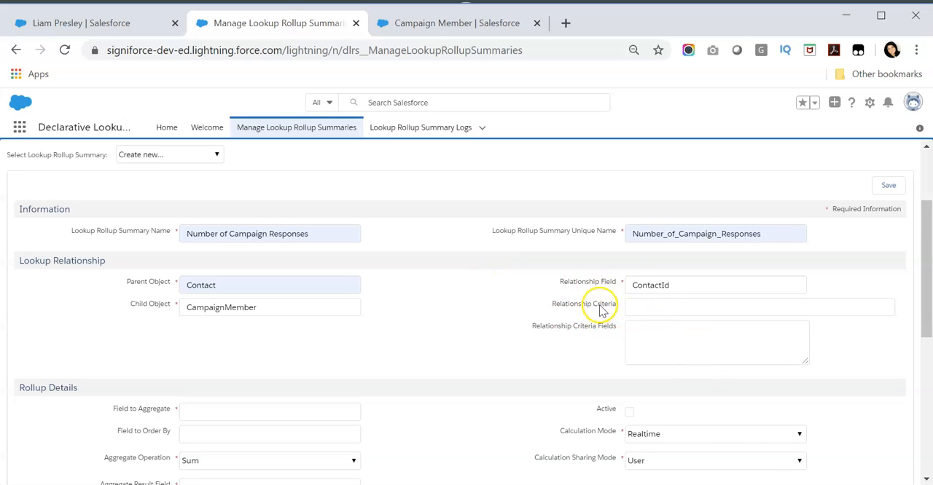
Set the relationship criteria to HasResponded=TRUE, so that only campaign members who responded are included.
click(131, 22)
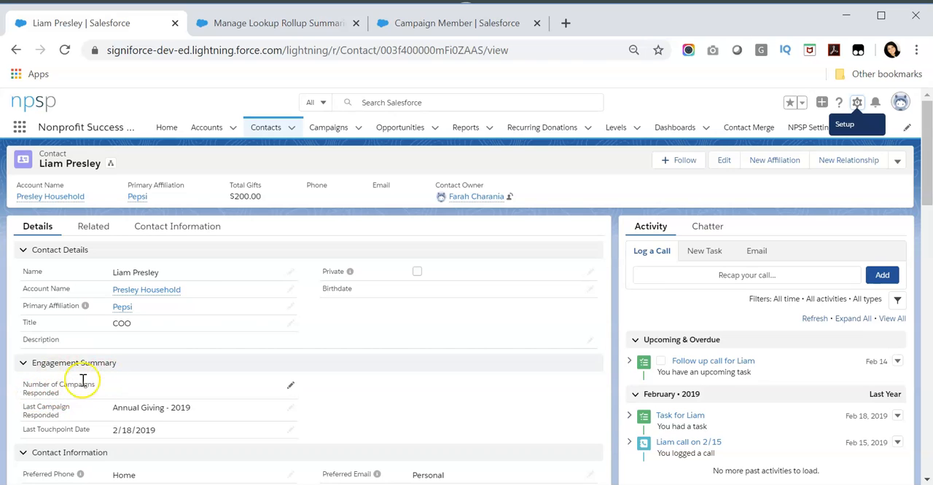
click(306, 28)
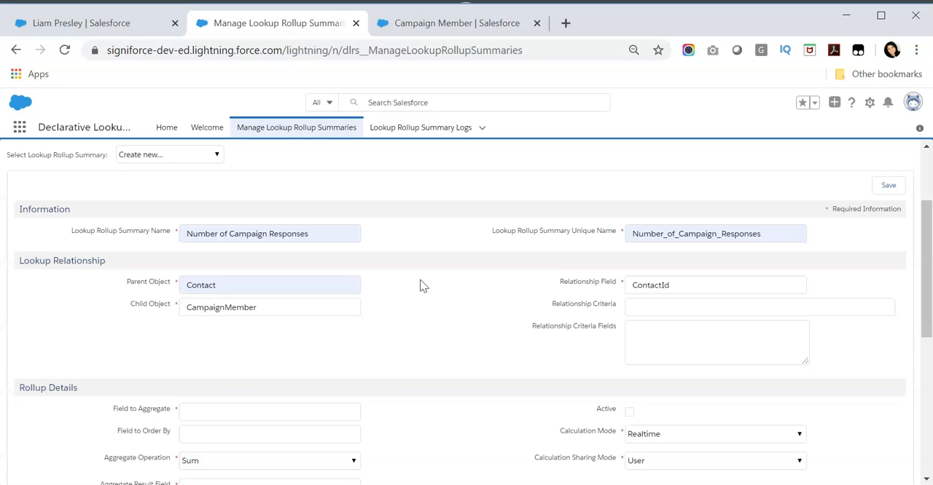
click(663, 307)
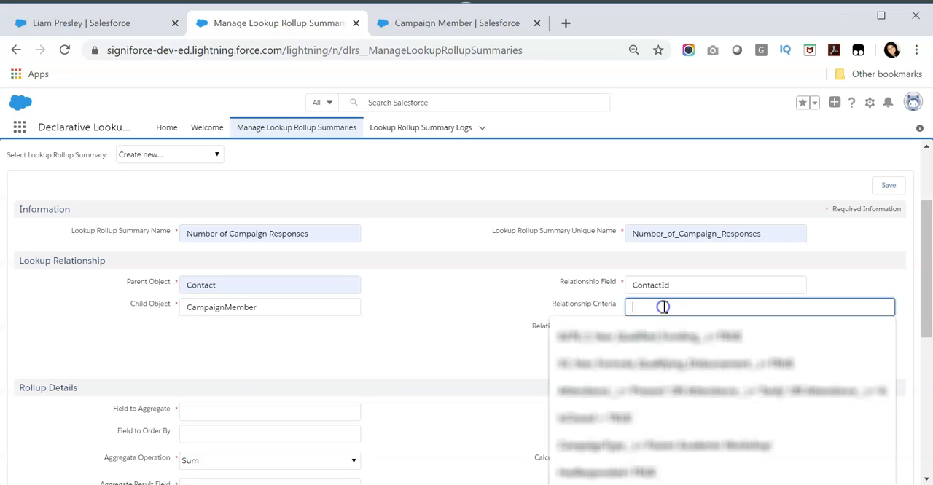
text(HasResponded)
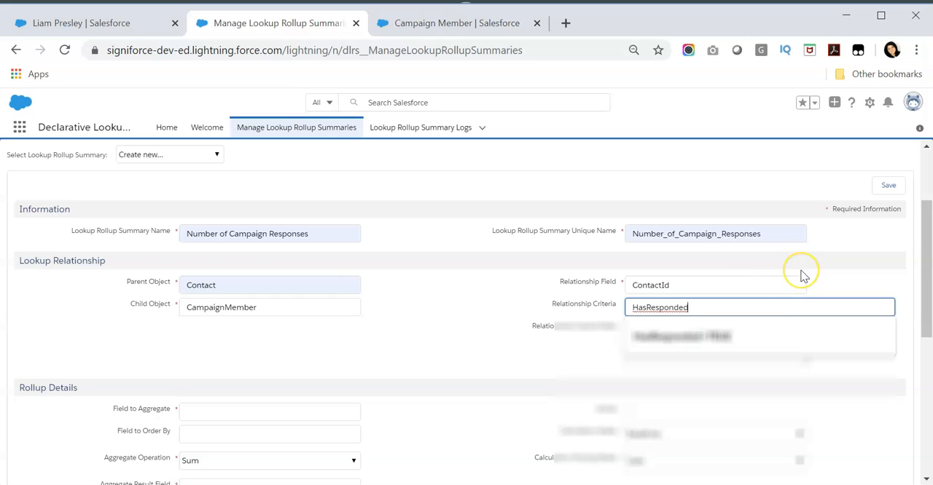
text(=TRUE)
click(505, 299)
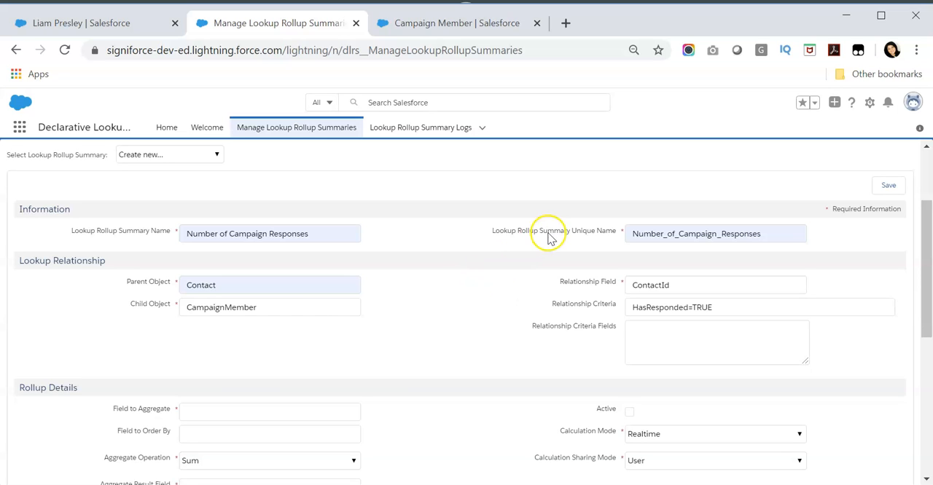
drag(734, 309, 618, 307)
click(611, 307)
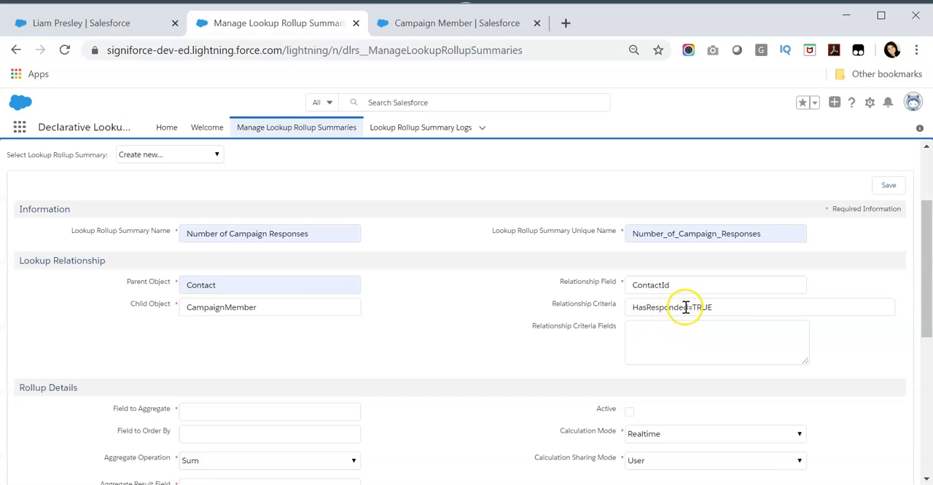
Copy HasResponded from the relationship criteria into the Relationship Criteria Fields.
click(637, 307)
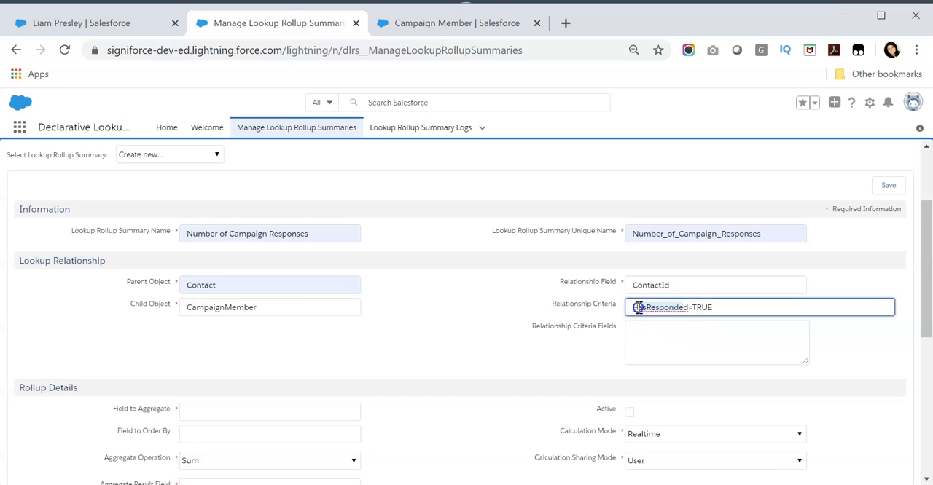
click(659, 342)
text(HasResponded)
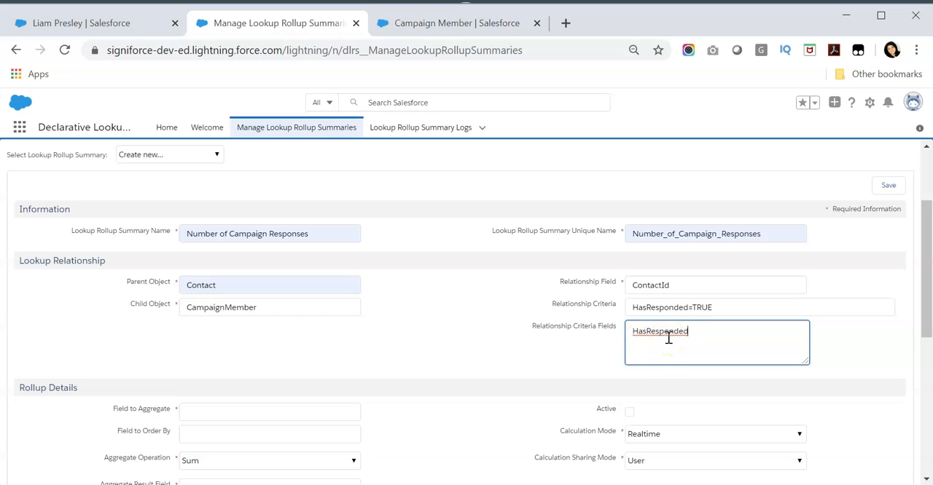
click(650, 310)
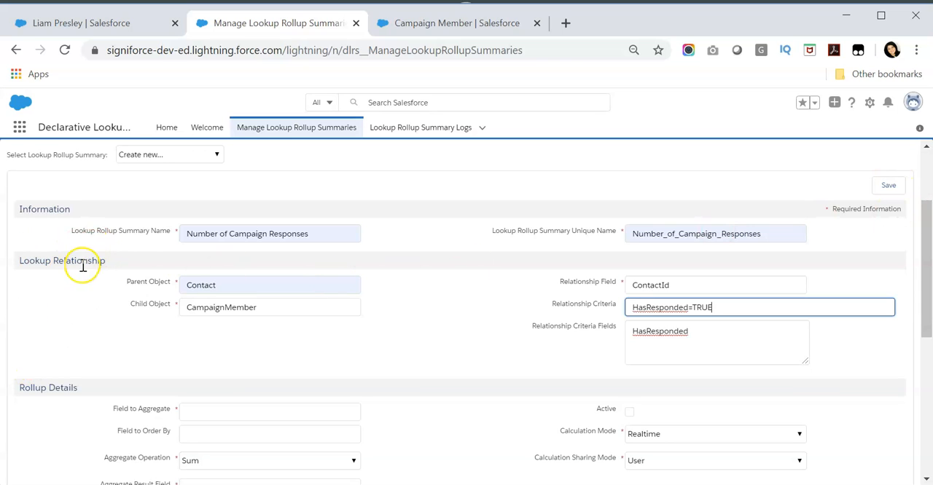
Set the Field to Aggregate to id in the rollup details, leaving Field to Order By empty.
drag(924, 211, 924, 273)
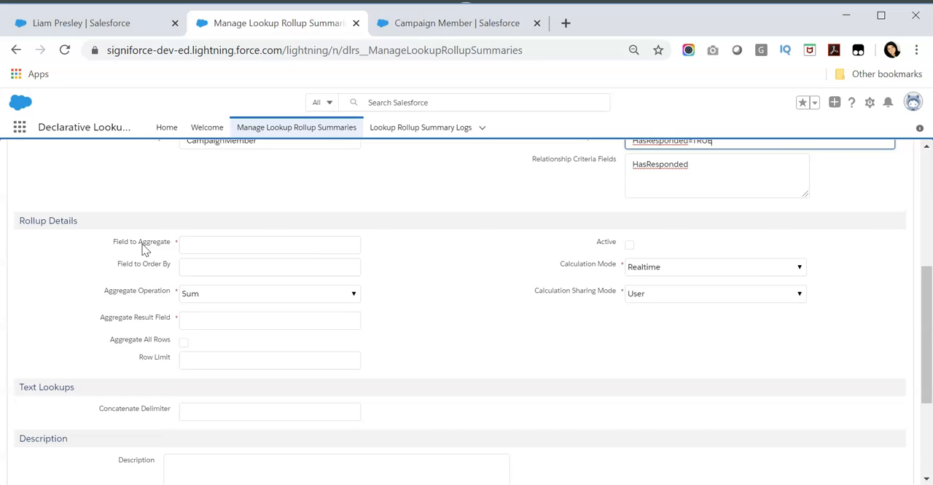
click(245, 243)
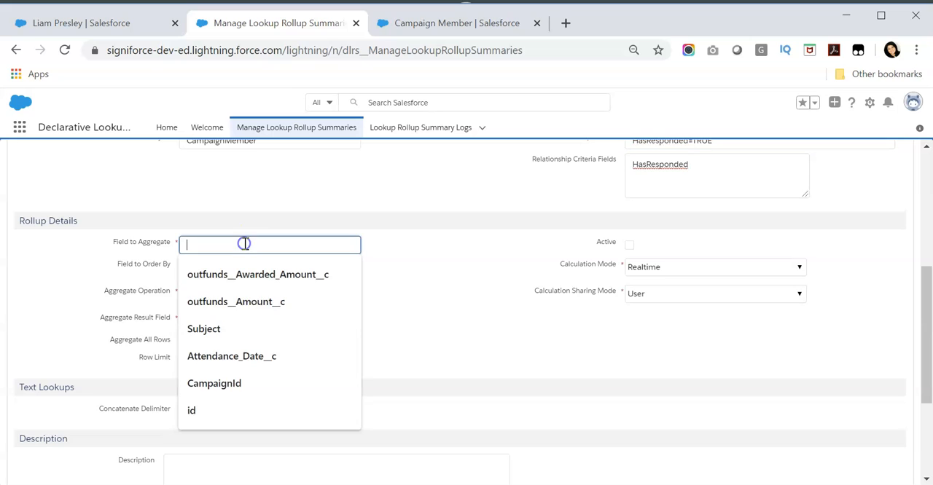
click(219, 420)
click(451, 258)
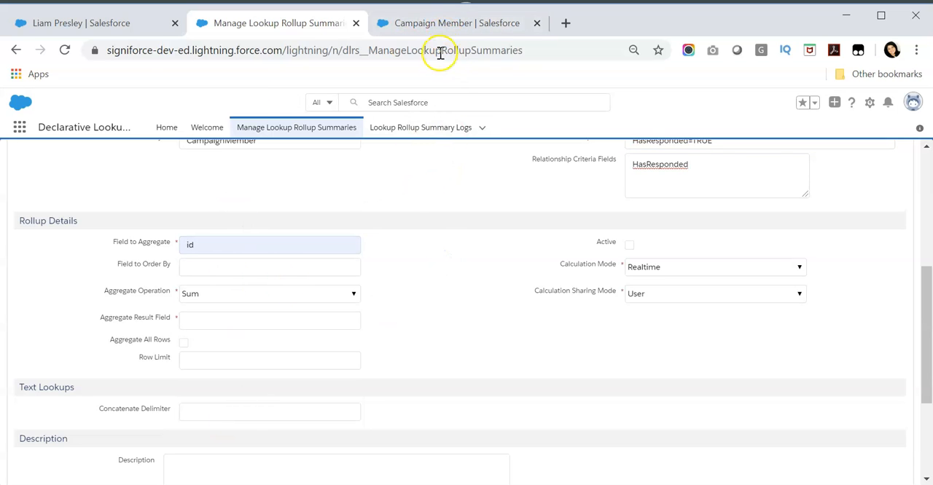
click(202, 267)
click(131, 271)
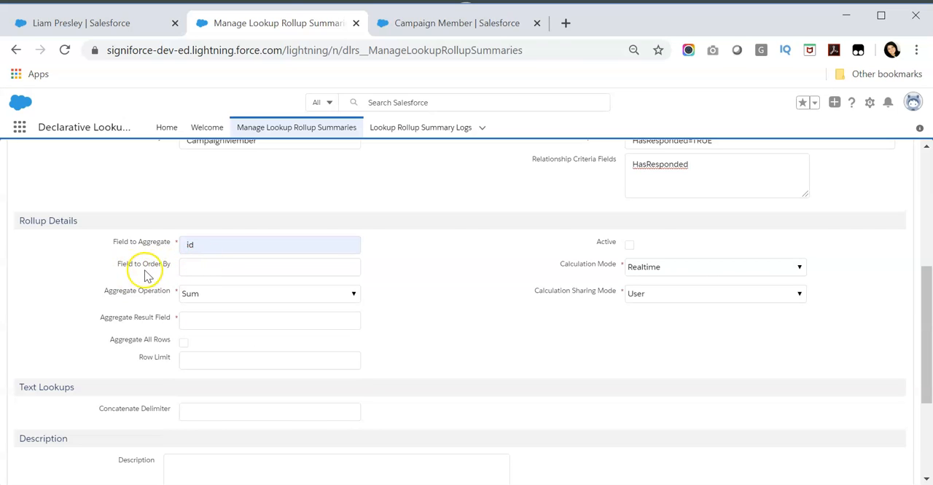
drag(118, 269, 163, 268)
click(173, 268)
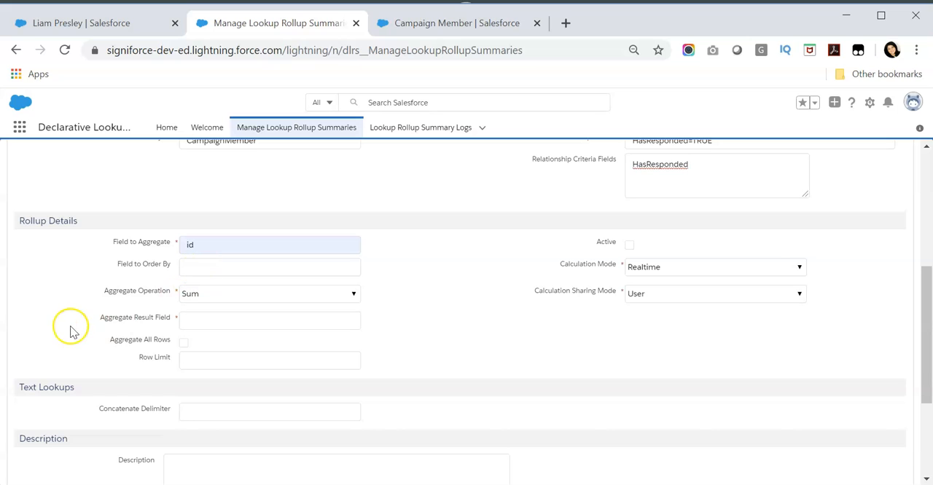
Set the rollup's aggregate operation to Count.
drag(105, 292, 154, 294)
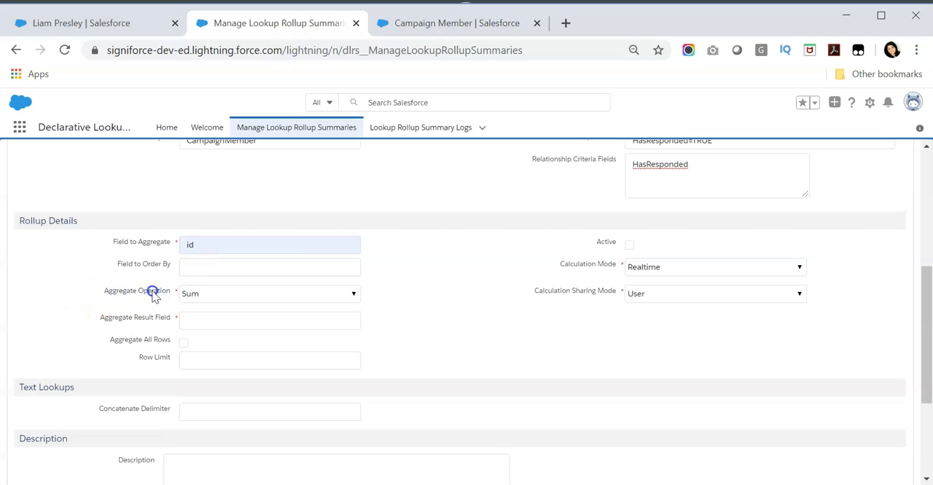
click(209, 294)
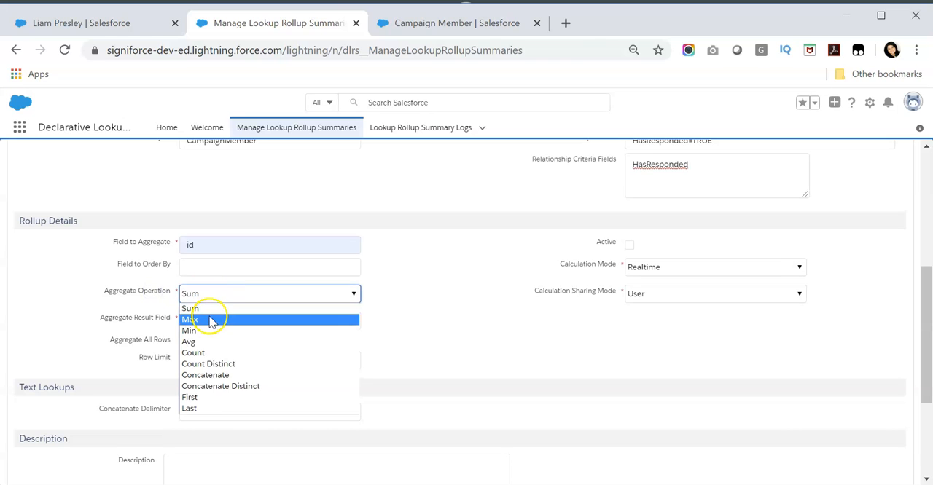
click(197, 355)
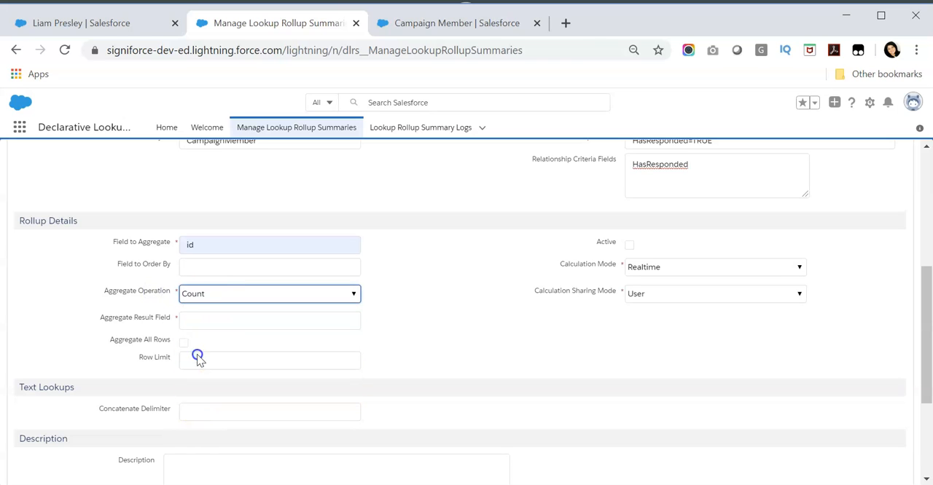
click(200, 294)
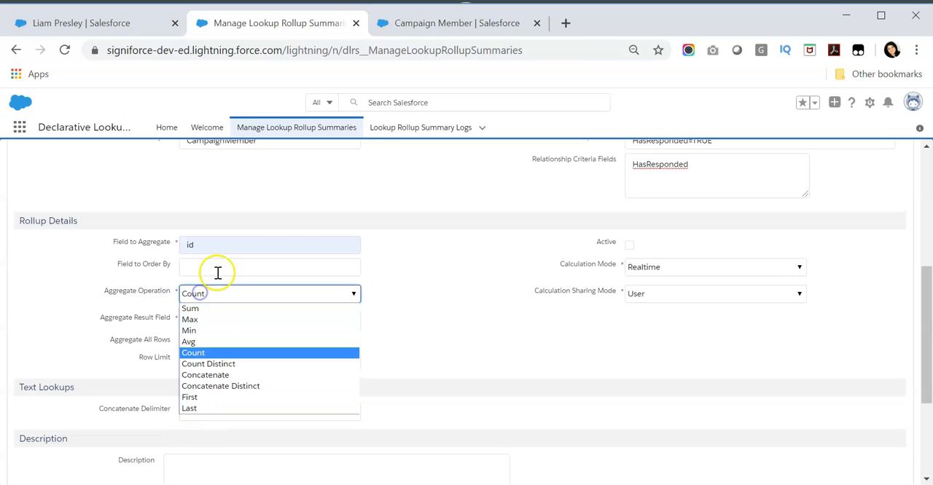
click(444, 264)
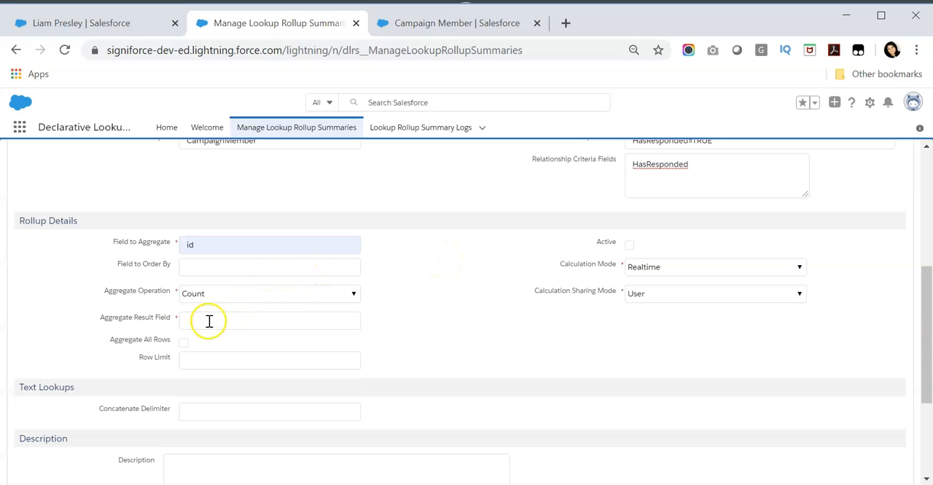
Look up on the contact record which Engagement Summary field the Aggregate Result Field has to fill.
drag(98, 318, 161, 322)
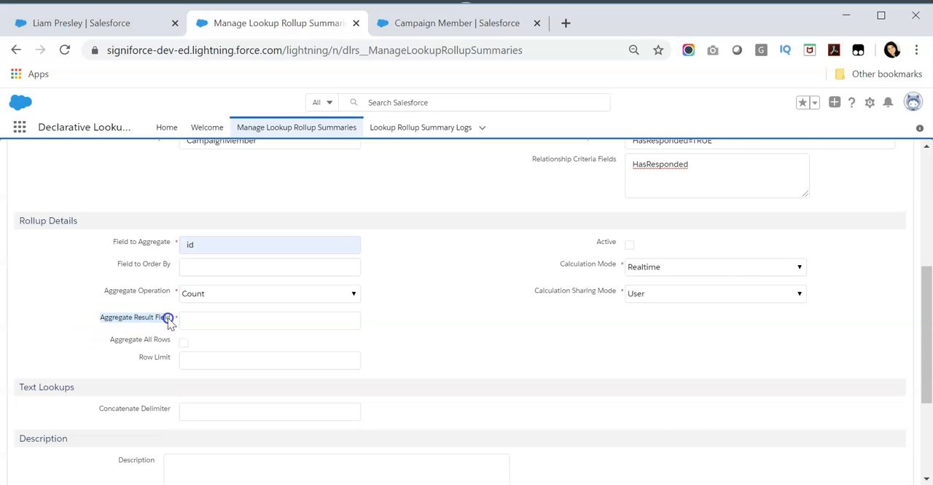
click(162, 326)
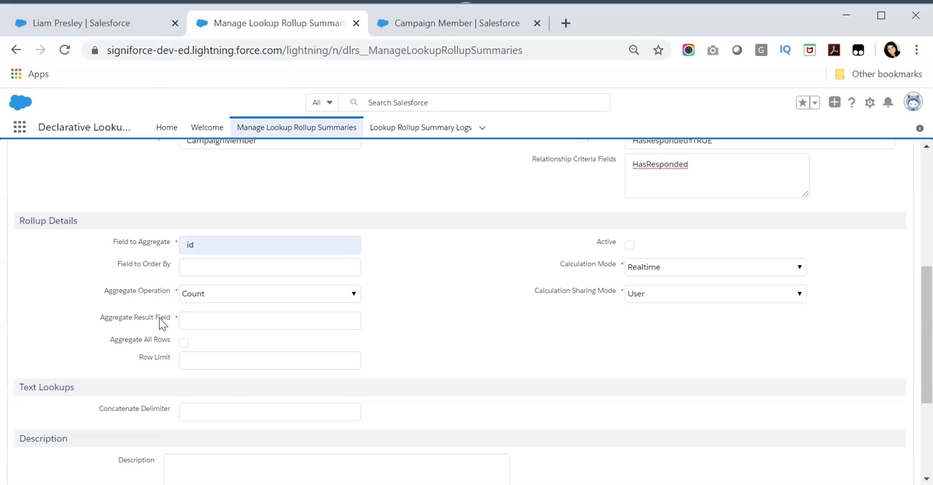
click(113, 23)
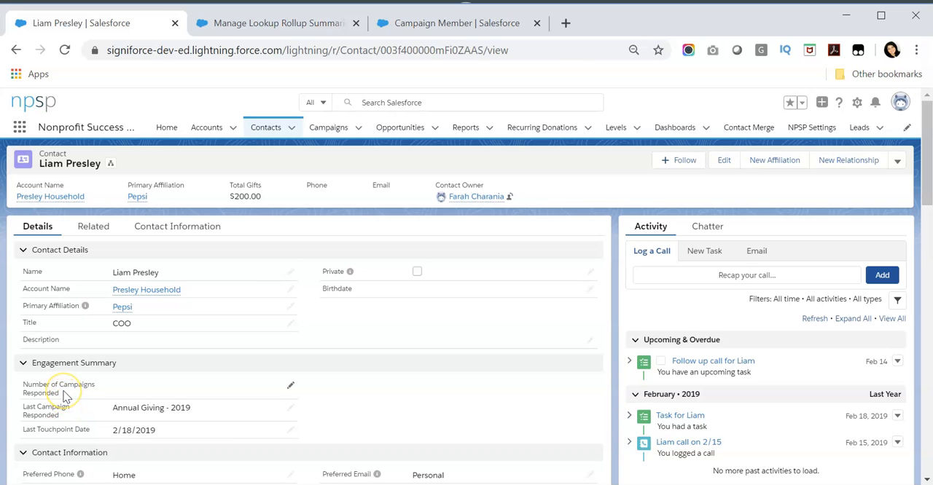
drag(63, 394, 27, 385)
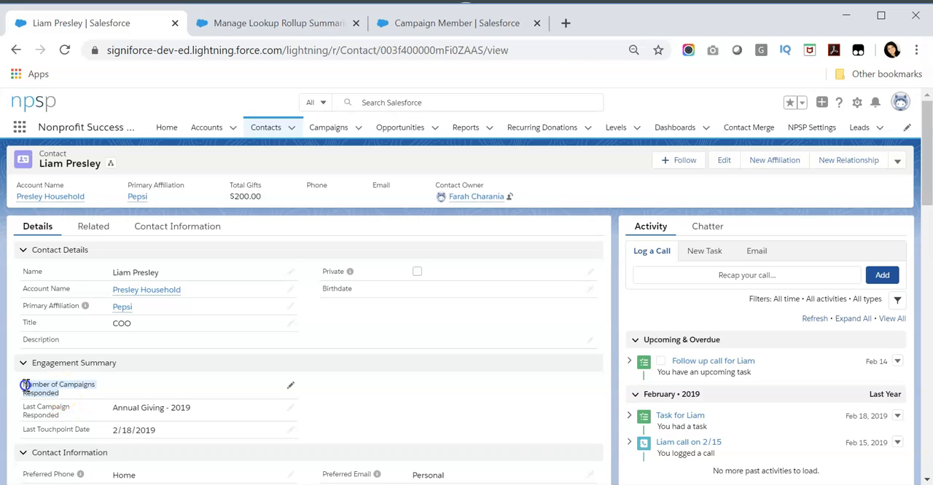
Find the Number of Campaigns Responded field among the Contact object's fields in Object Manager and copy its API name.
click(446, 23)
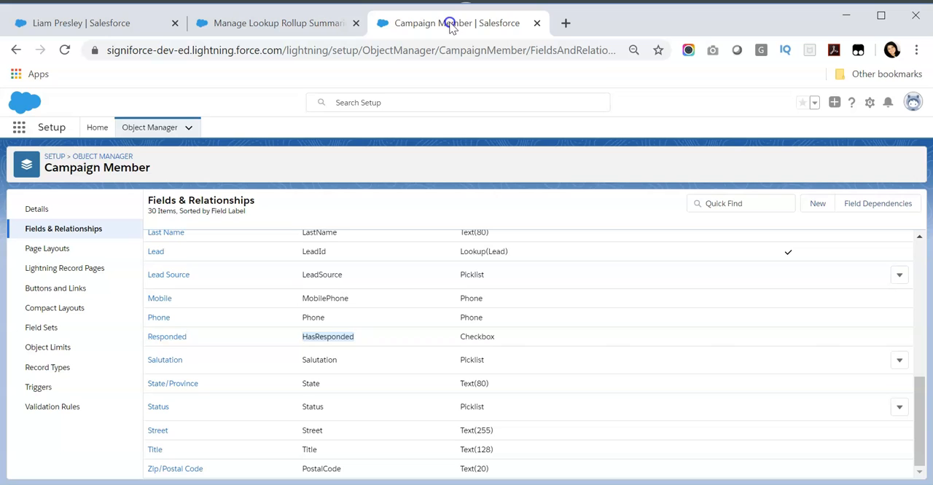
click(139, 132)
click(698, 159)
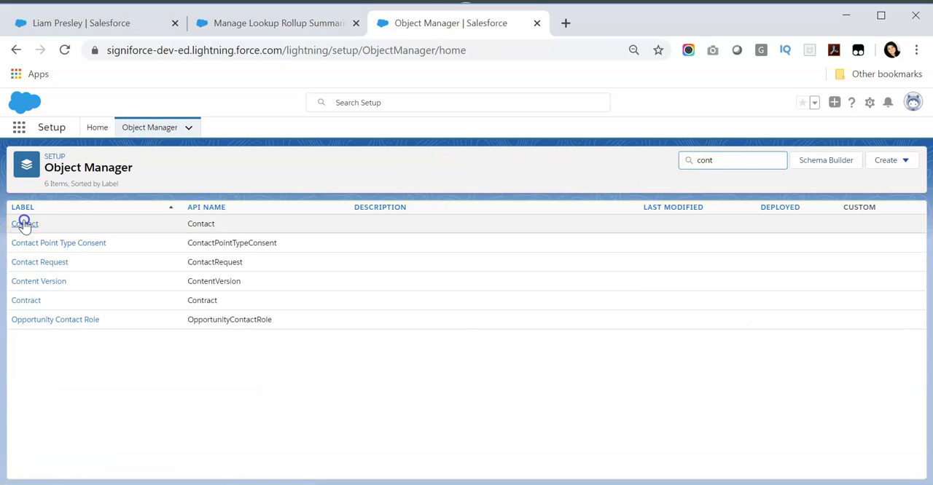
click(23, 223)
click(79, 230)
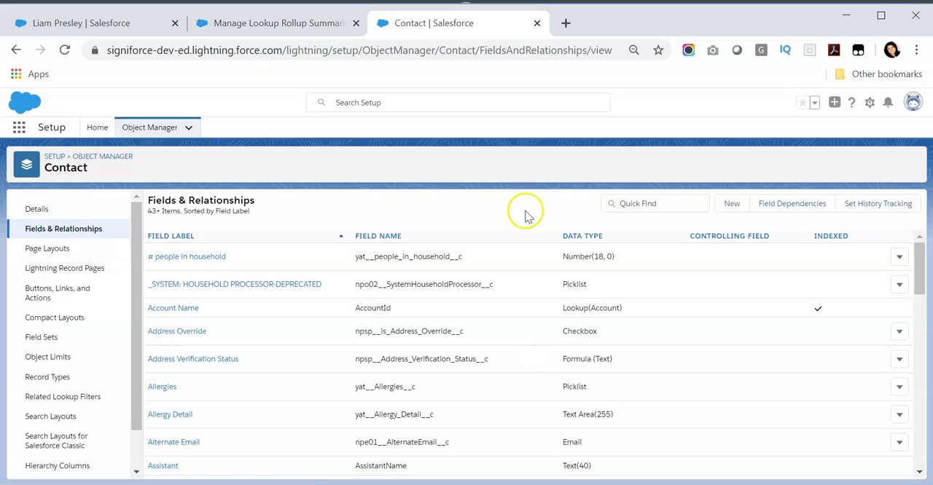
click(680, 207)
text(number)
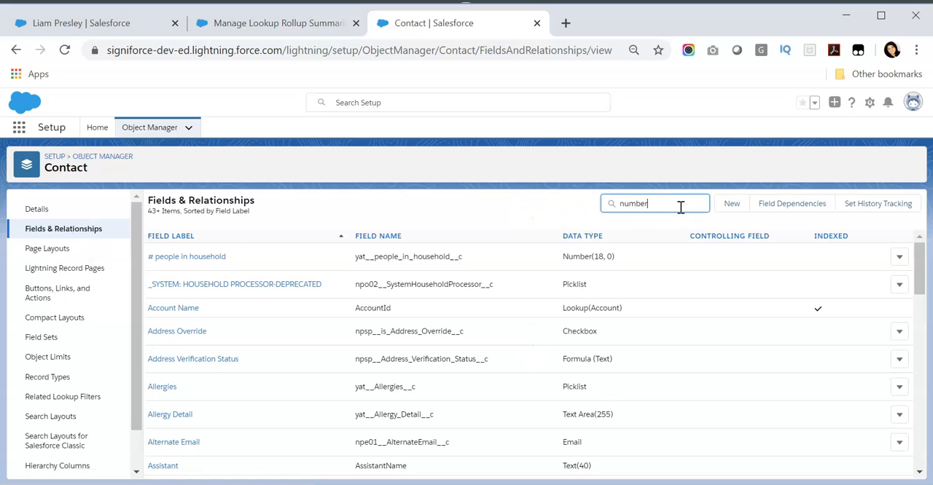
double_click(420, 257)
key(ctrl+c)
Set the rollup's Aggregate Result Field to Number_of_Campaigns_Responded__c.
click(275, 25)
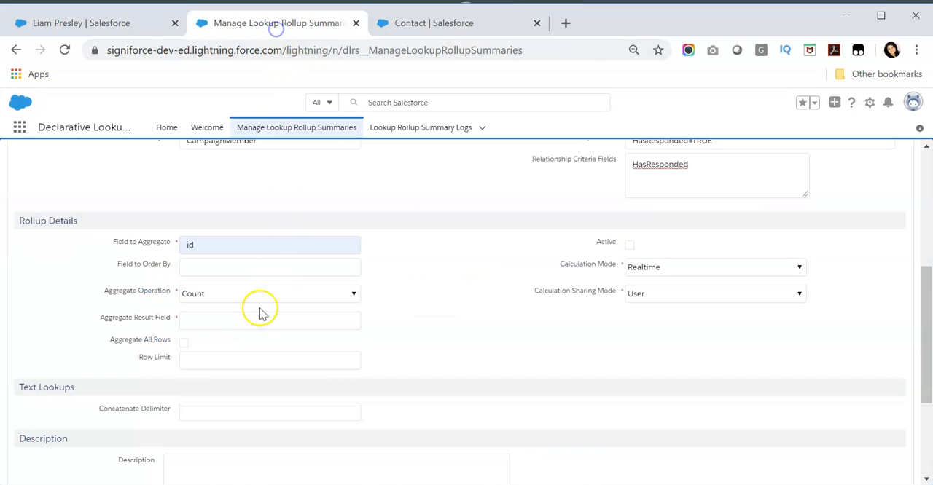
click(228, 320)
key(ctrl+v)
click(446, 323)
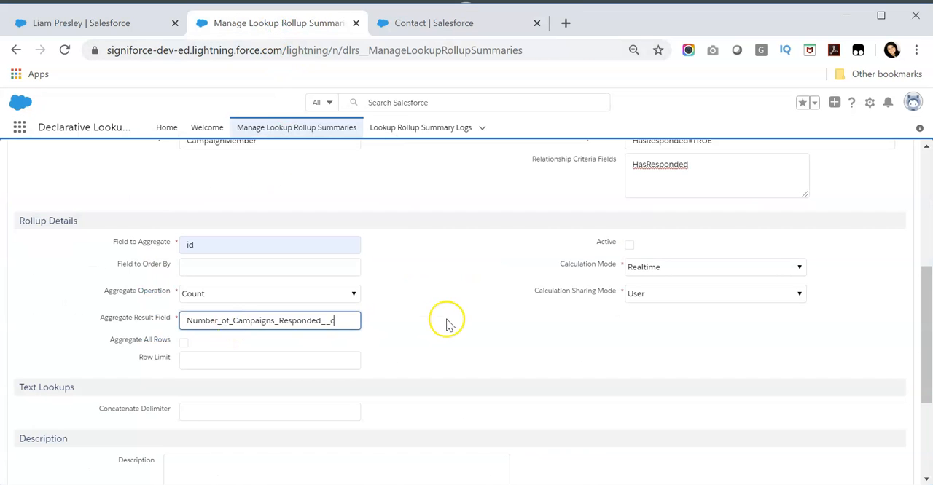
Enable Aggregate All Rows for the rollup, leaving Row Limit empty, and save the rollup summary.
click(462, 298)
scroll(462, 296, down, 1)
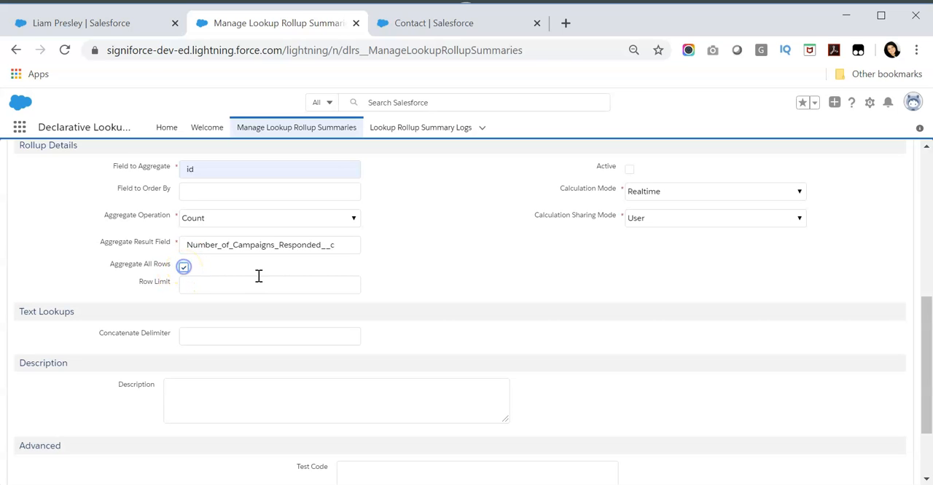
scroll(478, 269, up, 3)
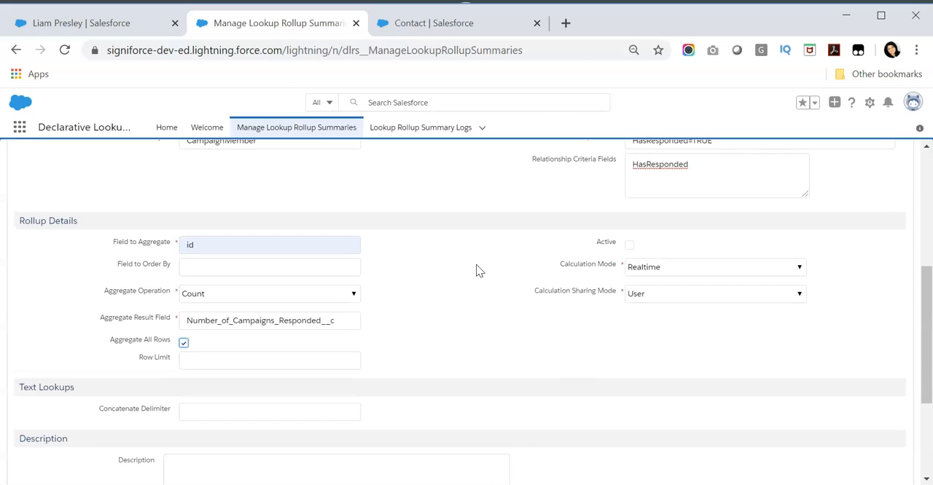
scroll(478, 268, up, 2)
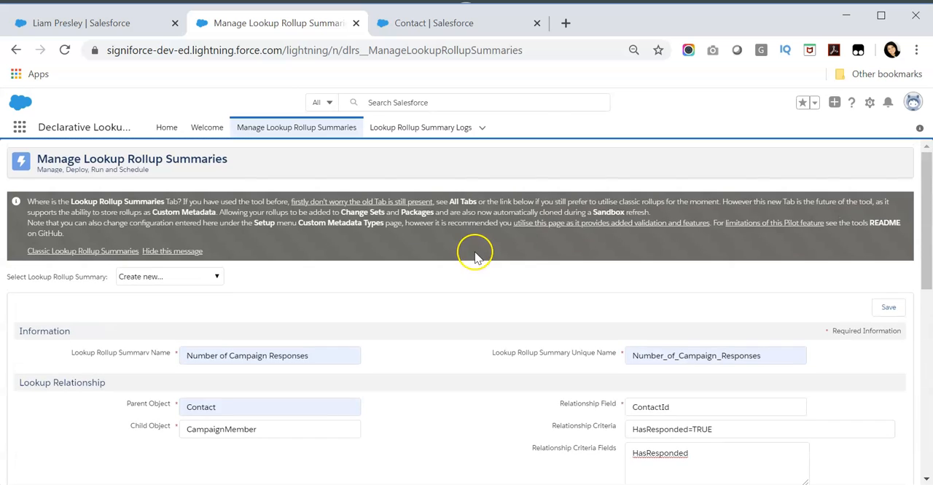
scroll(475, 255, down, 4)
scroll(477, 258, down, 2)
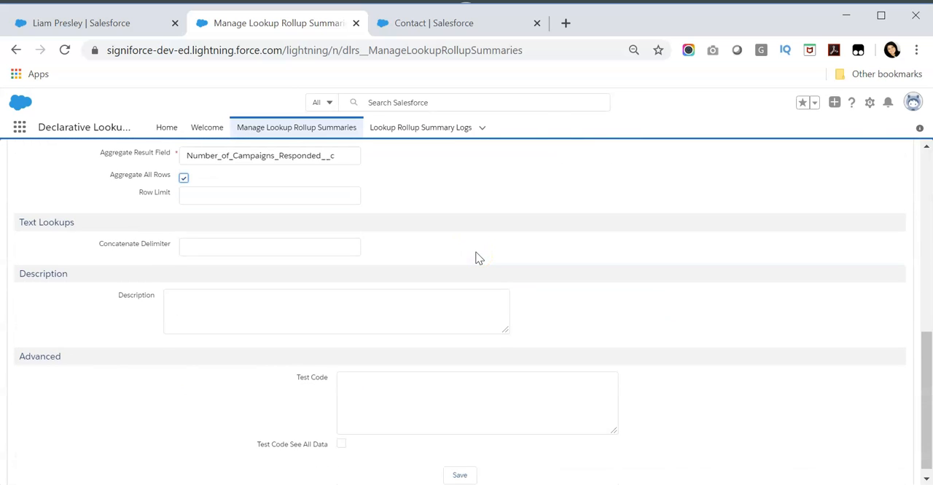
click(457, 466)
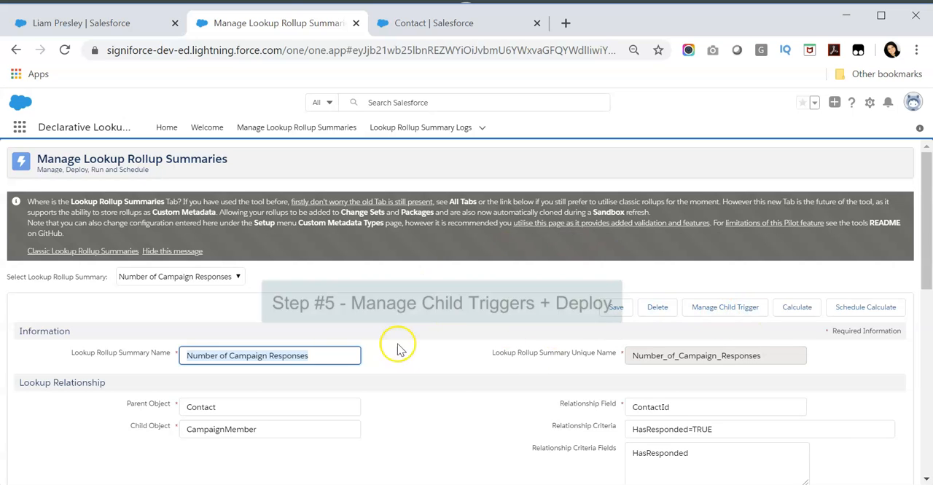
Deploy the child trigger code for CampaignMember with record merging support enabled.
click(720, 313)
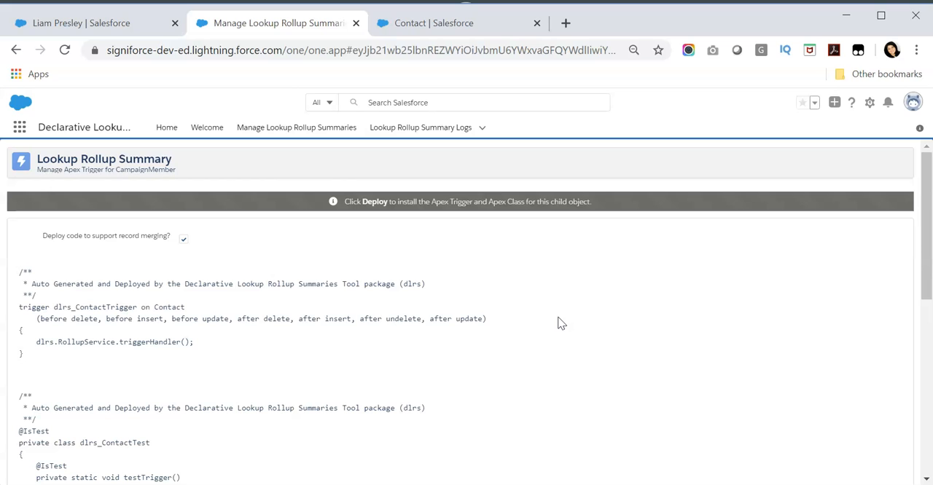
scroll(561, 323, down, 10)
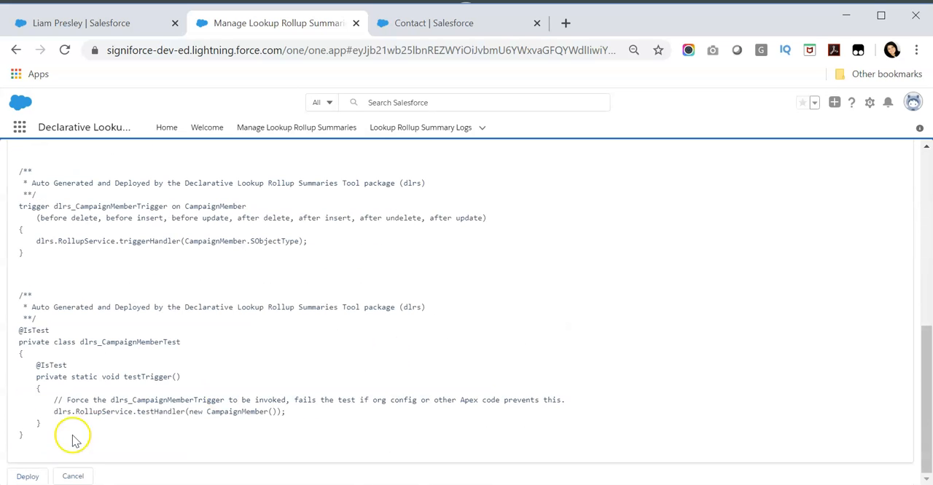
click(24, 478)
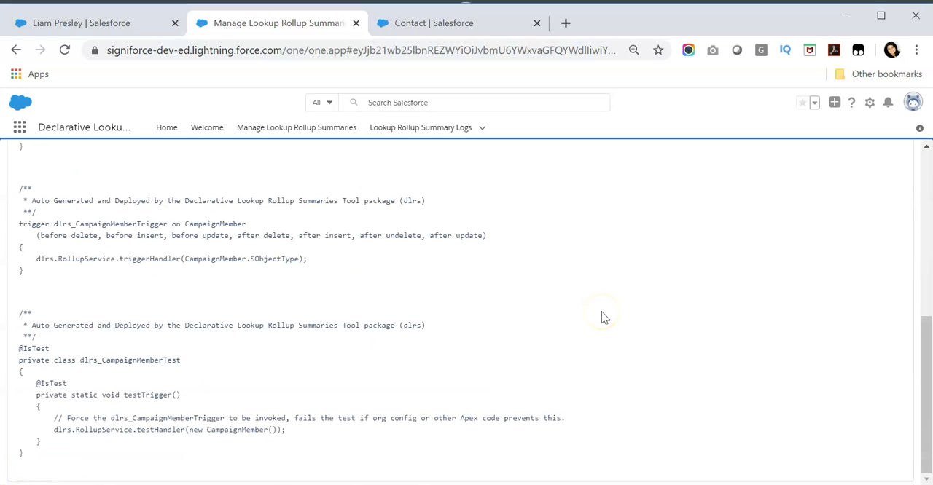
scroll(601, 317, up, 5)
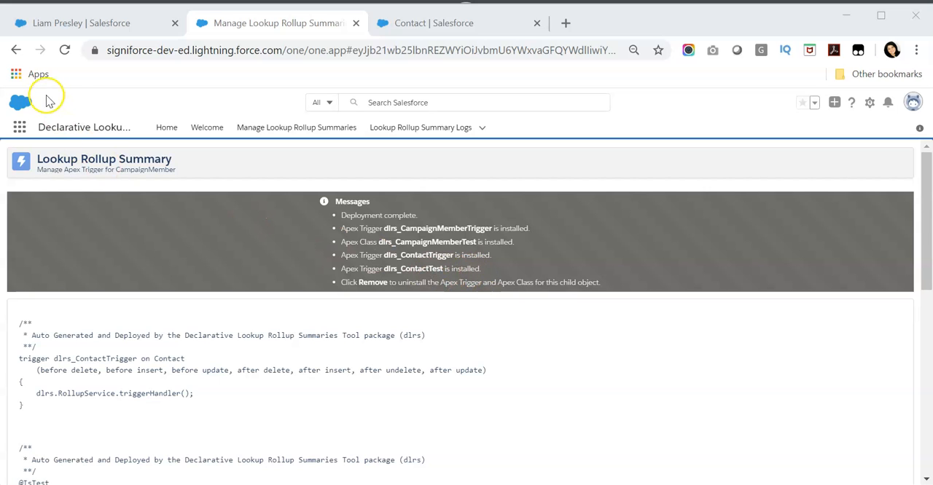
Return to the Number of Campaign Responses rollup, mark it as active and save it.
click(16, 49)
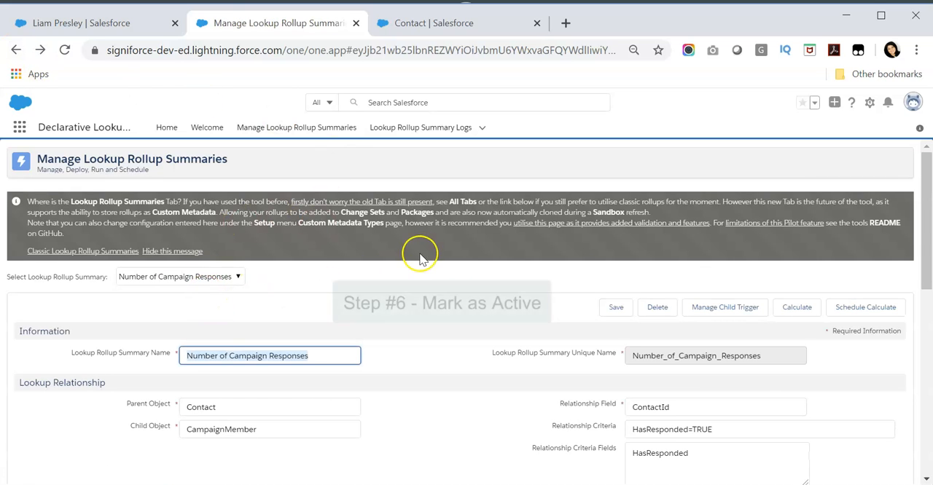
scroll(427, 251, down, 5)
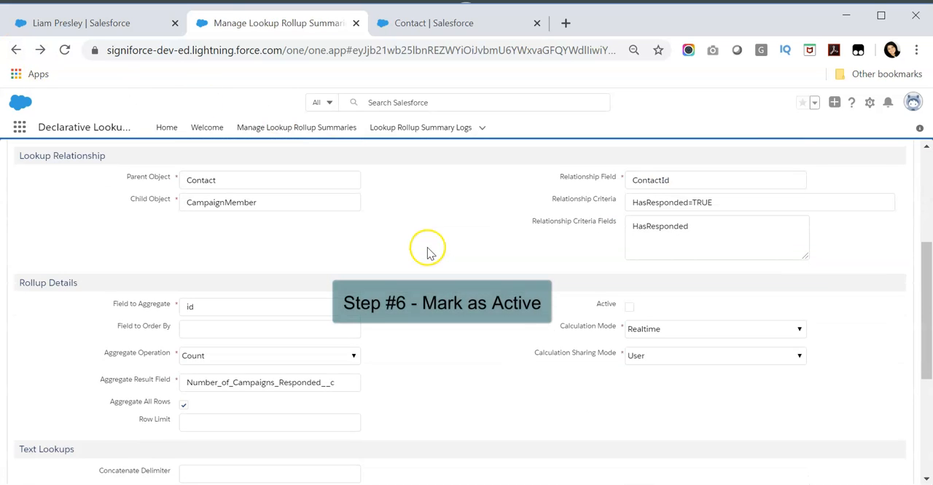
click(630, 307)
scroll(470, 318, up, 5)
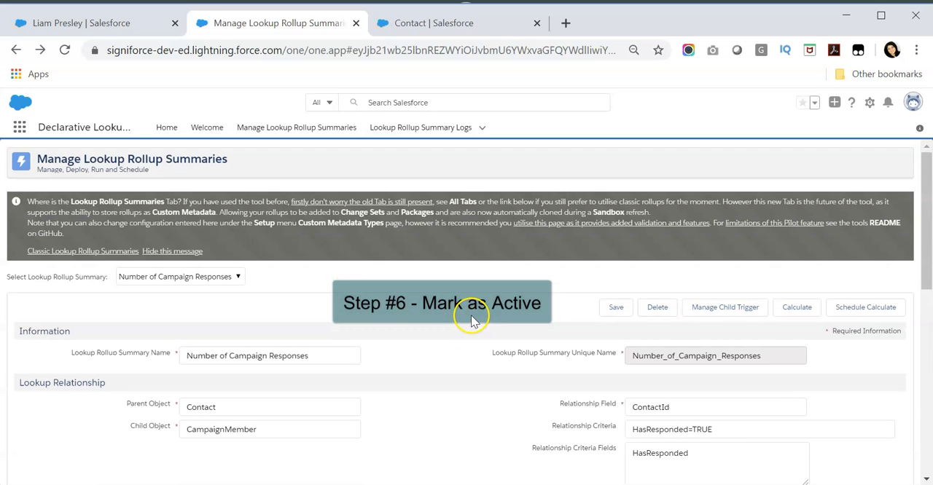
click(617, 307)
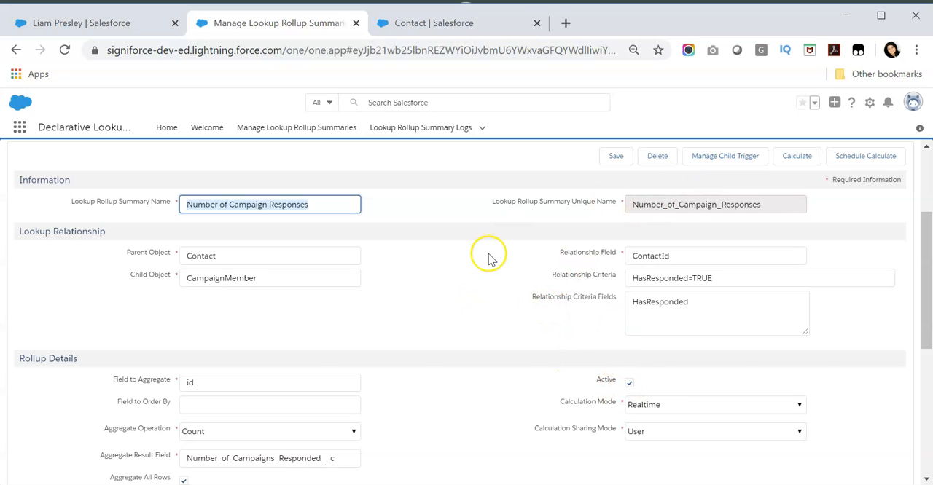
Run the calculate job for the Number of Campaign Responses rollup without a WHERE clause filter.
scroll(490, 252, up, 2)
scroll(505, 254, down, 2)
scroll(505, 258, down, 1)
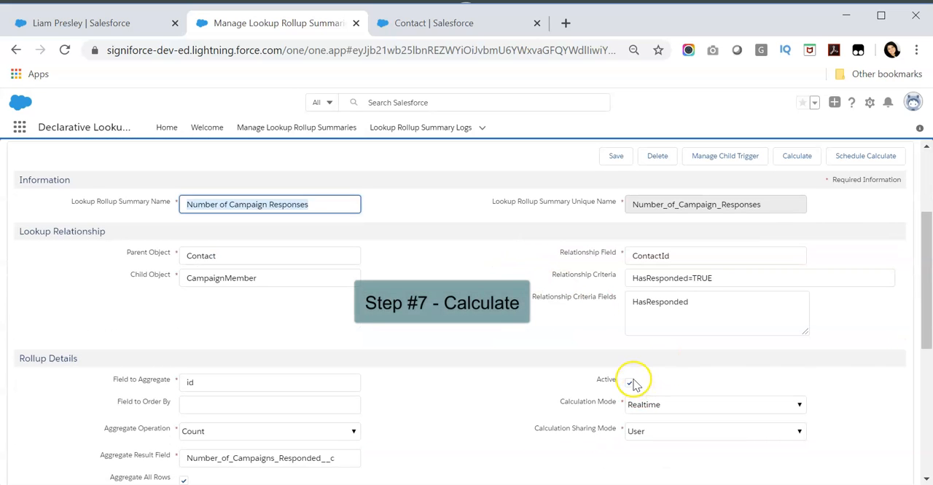
scroll(605, 357, up, 1)
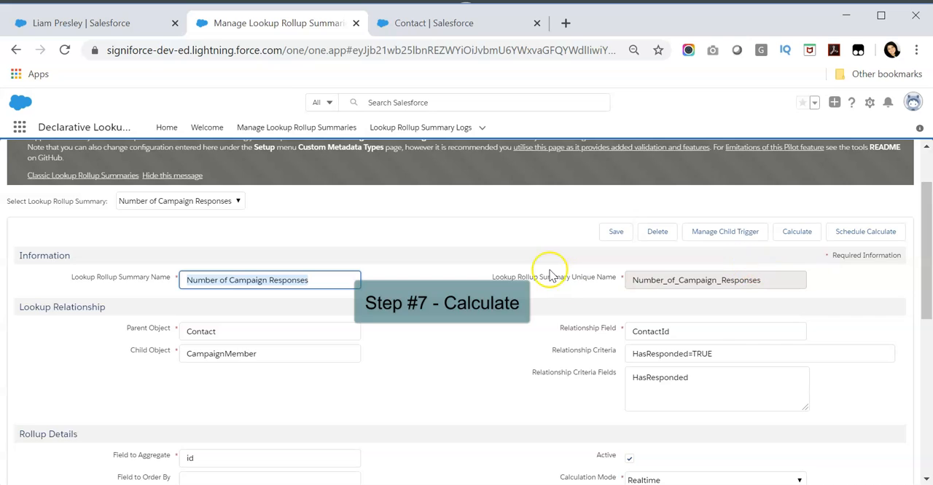
scroll(546, 275, up, 1)
click(798, 309)
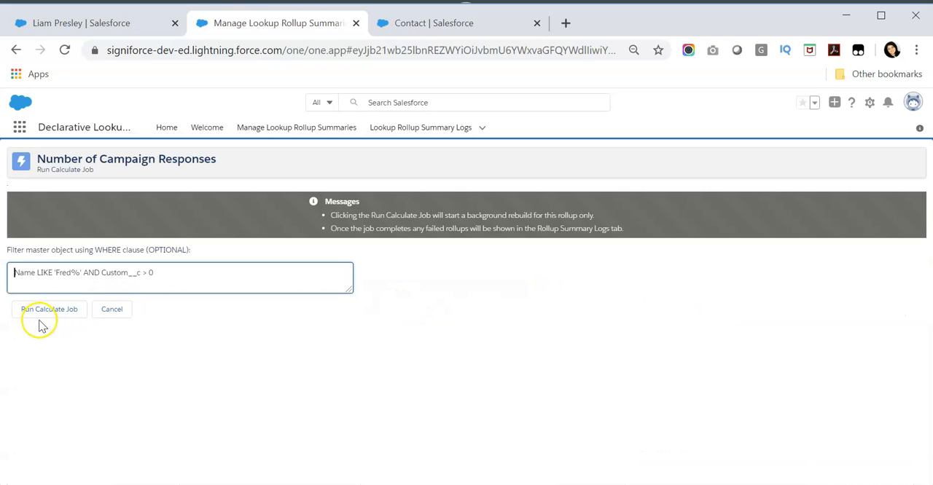
click(40, 311)
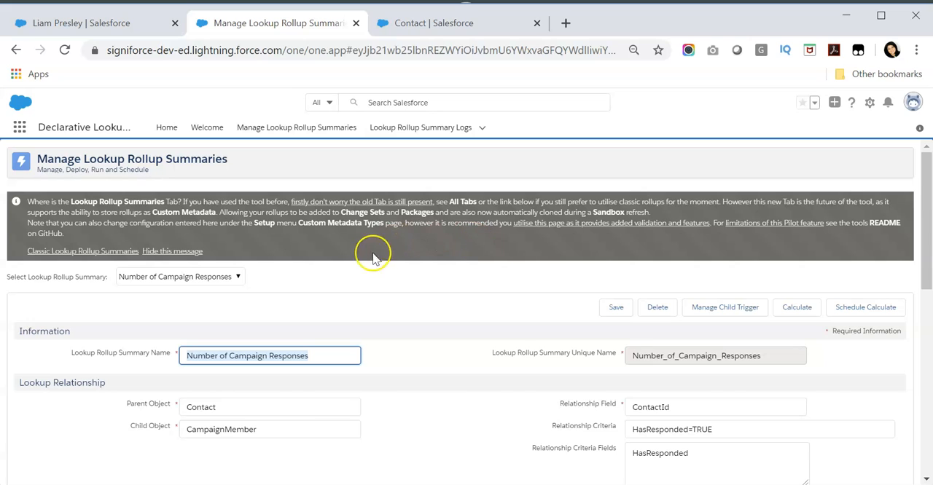
scroll(467, 328, down, 3)
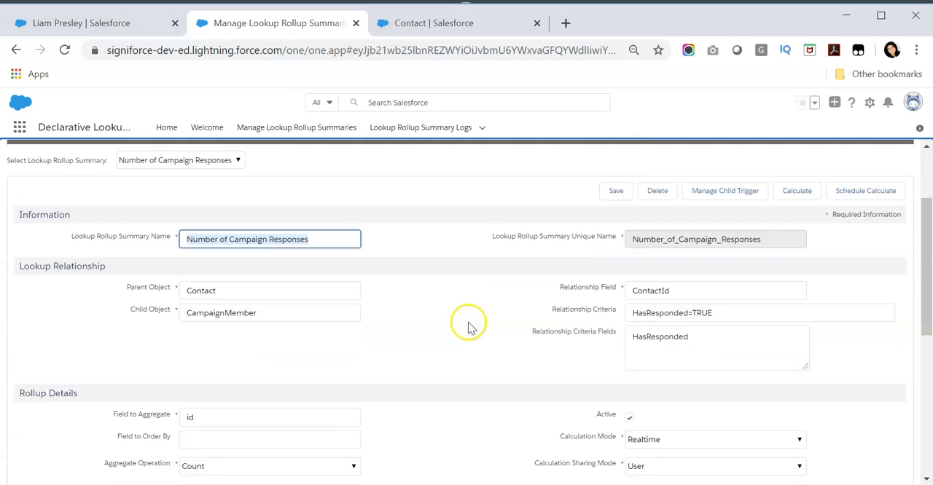
scroll(470, 328, down, 4)
scroll(439, 314, up, 8)
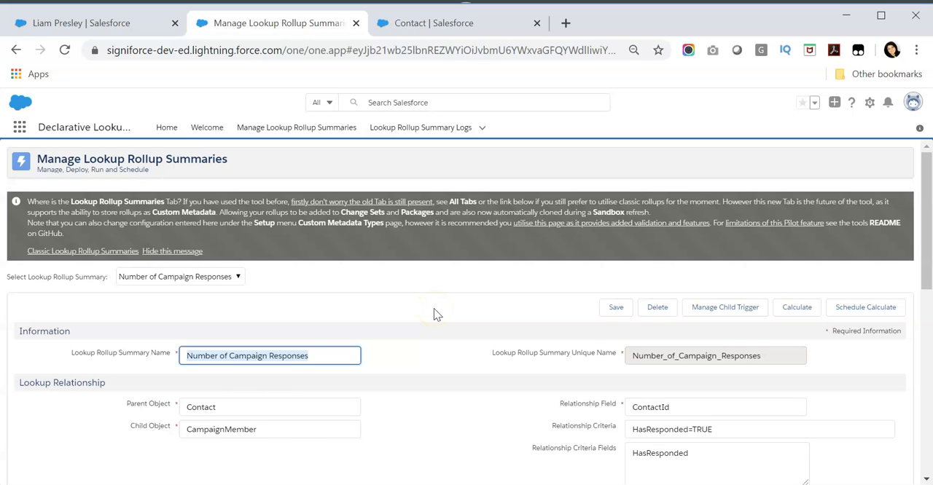
Review the contact's campaign history and reload the contact's details to check the Number of Campaigns Responded field.
click(131, 24)
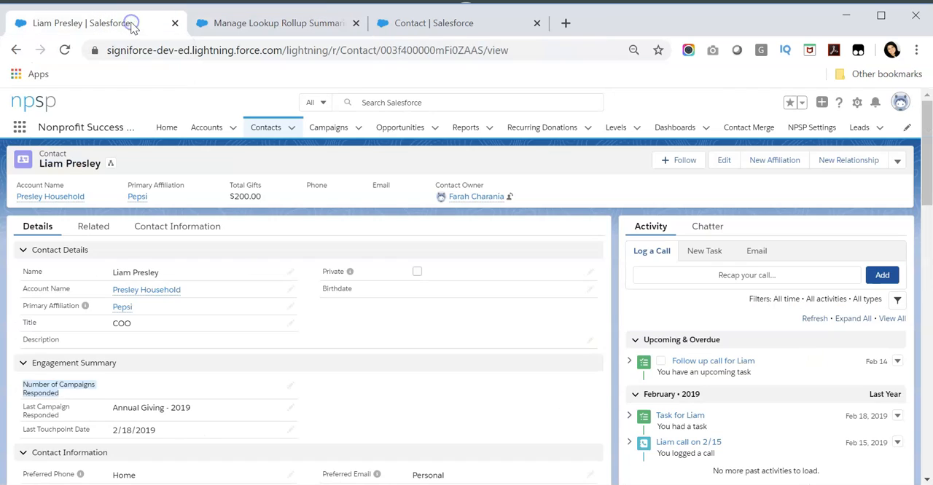
click(106, 228)
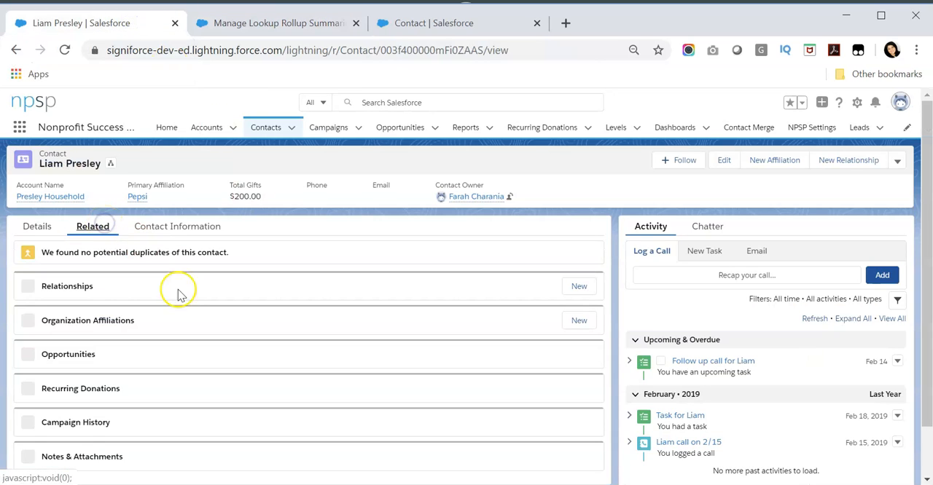
scroll(146, 335, down, 2)
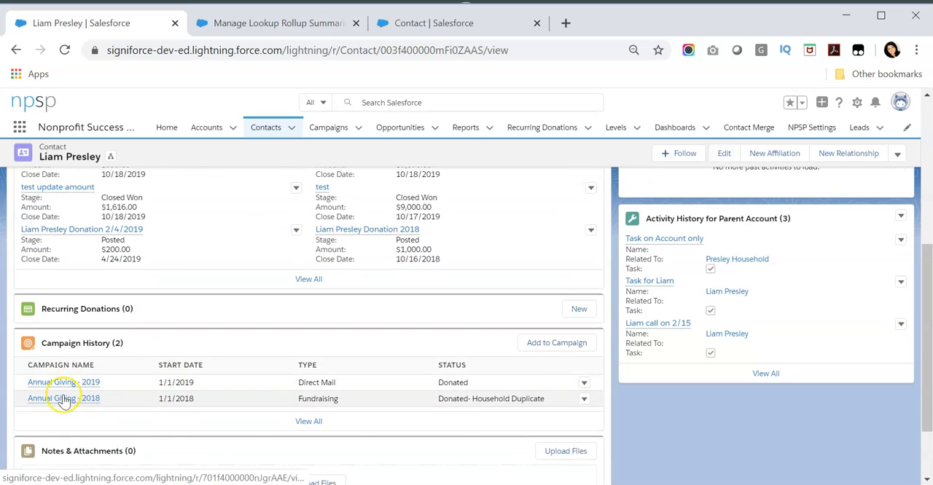
scroll(194, 337, up, 5)
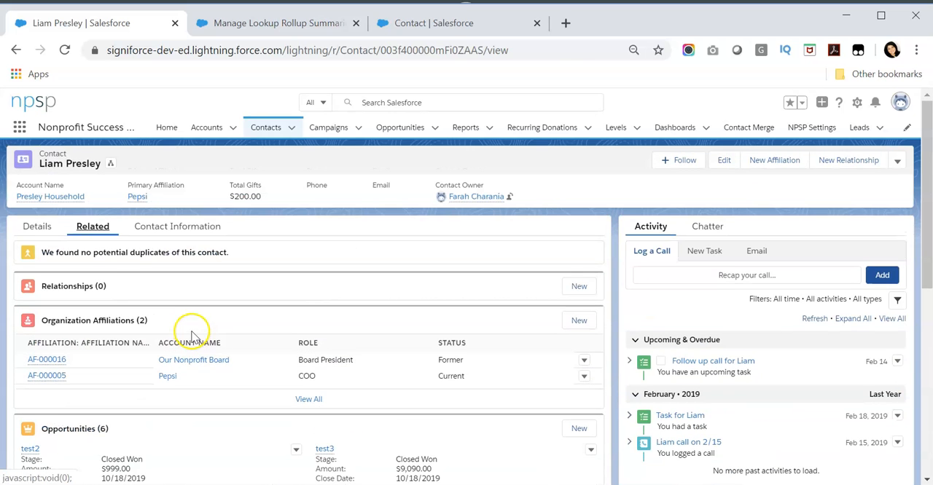
click(45, 228)
click(64, 49)
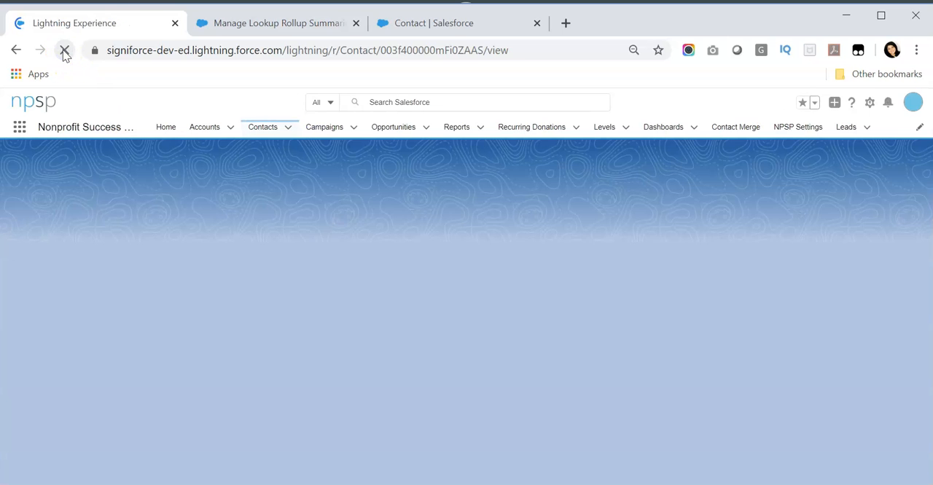